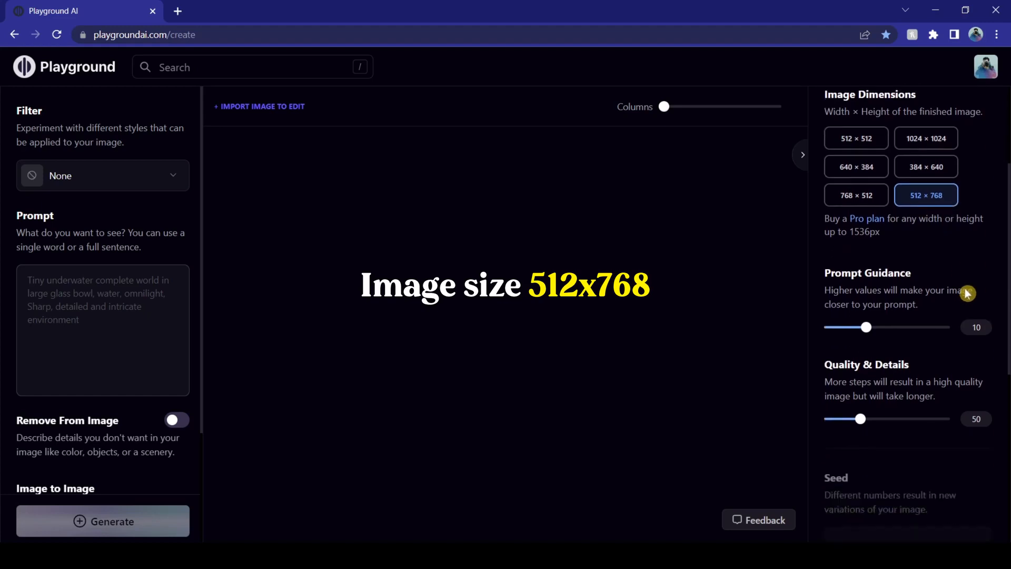
Set Prompt Guidance to 10 and Quality & Details to 50
double_click(976, 295)
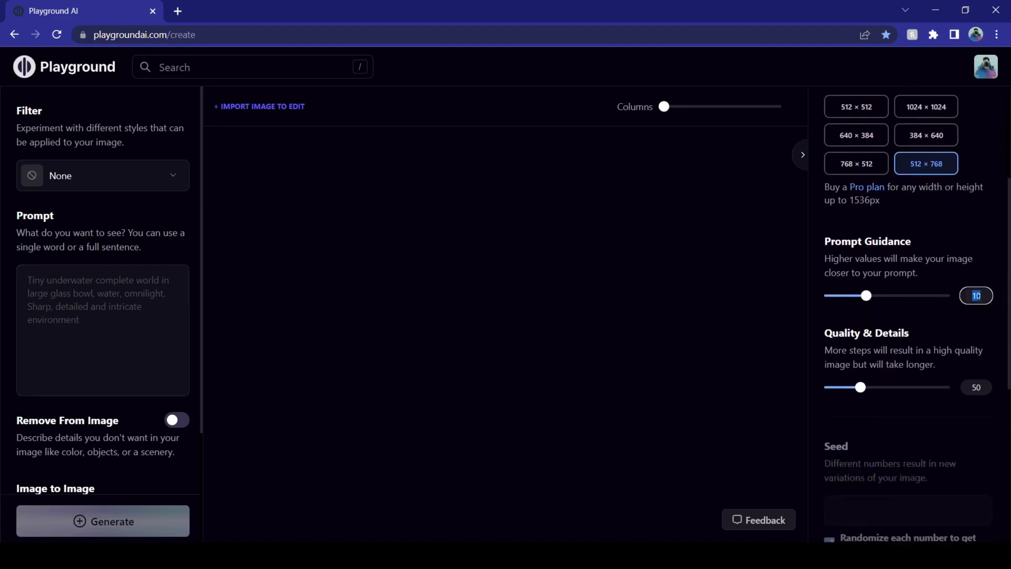
click(989, 331)
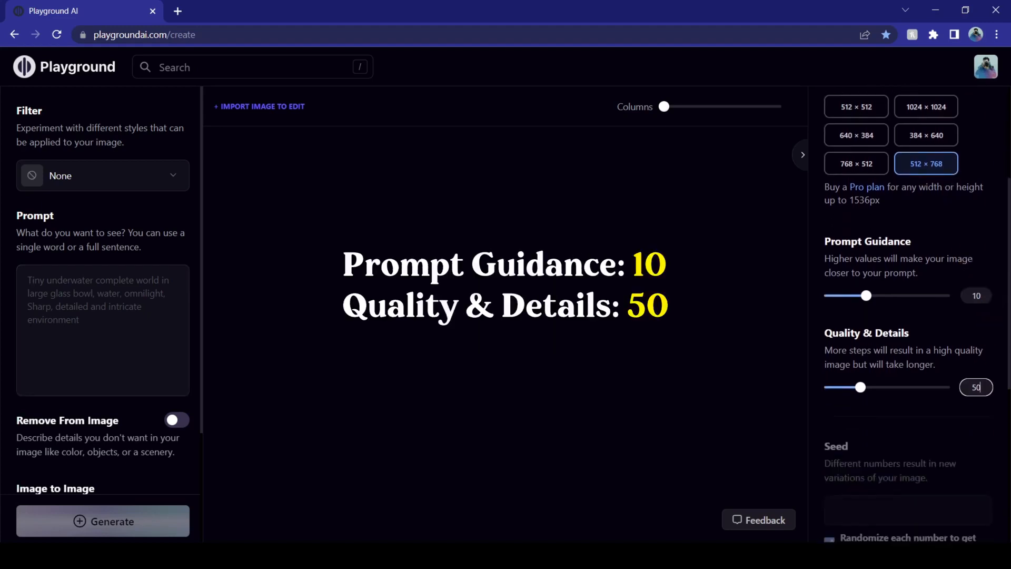
click(994, 366)
Show the advanced options and choose k_euler_ancestral as the sampler
scroll(1000, 349, down, 3)
scroll(1000, 344, down, 3)
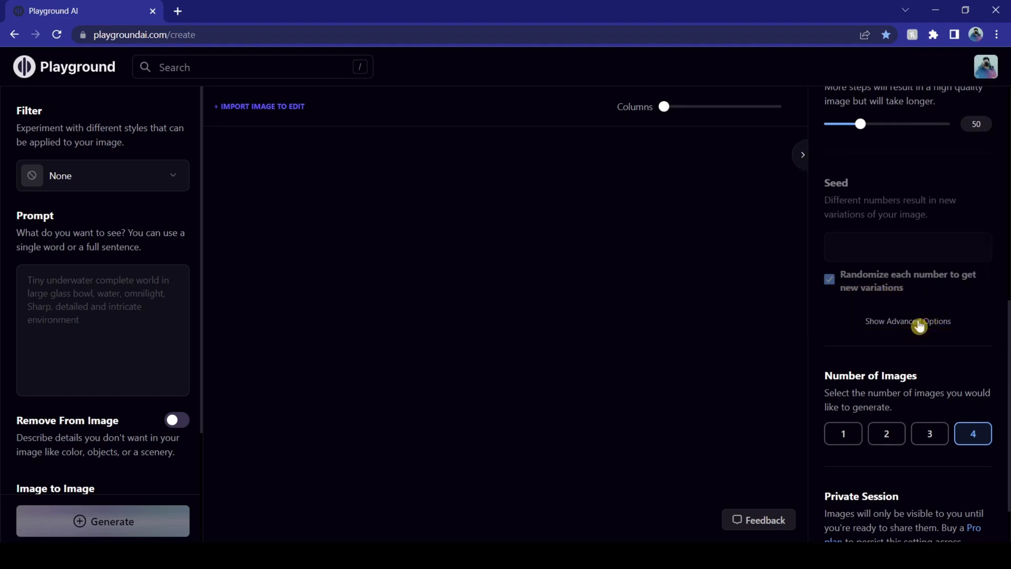
click(919, 322)
scroll(919, 325, down, 3)
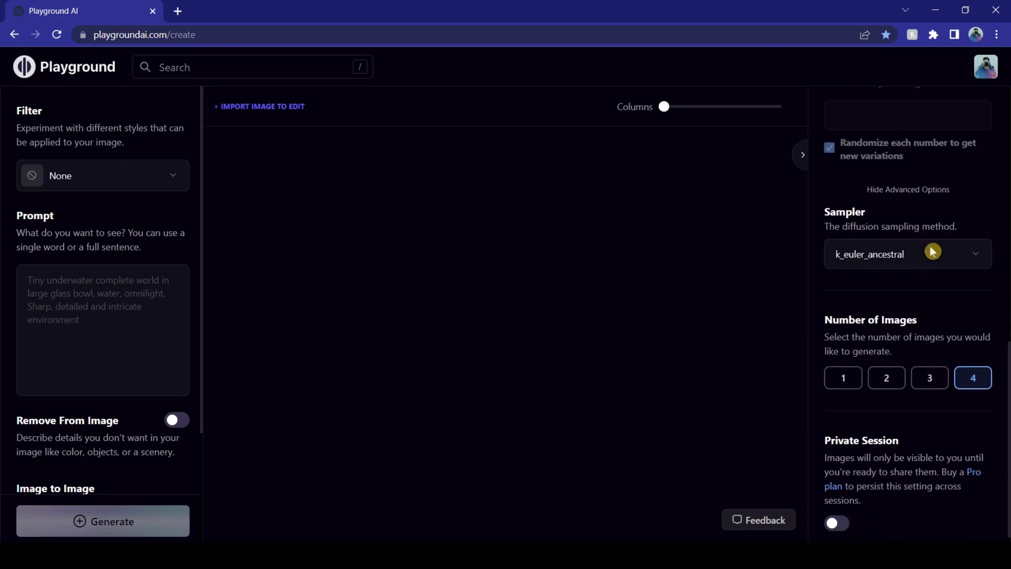
click(930, 255)
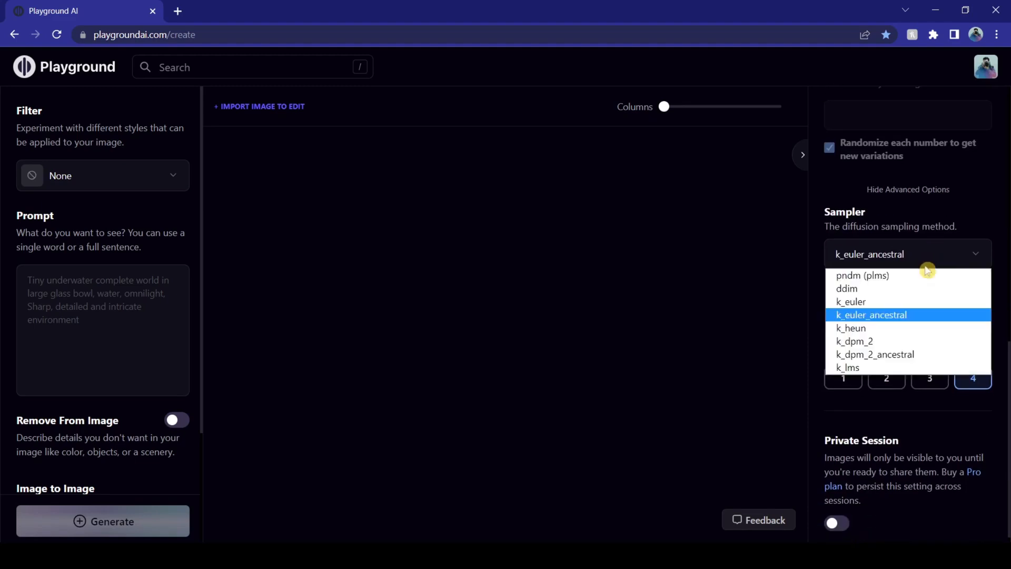
click(927, 315)
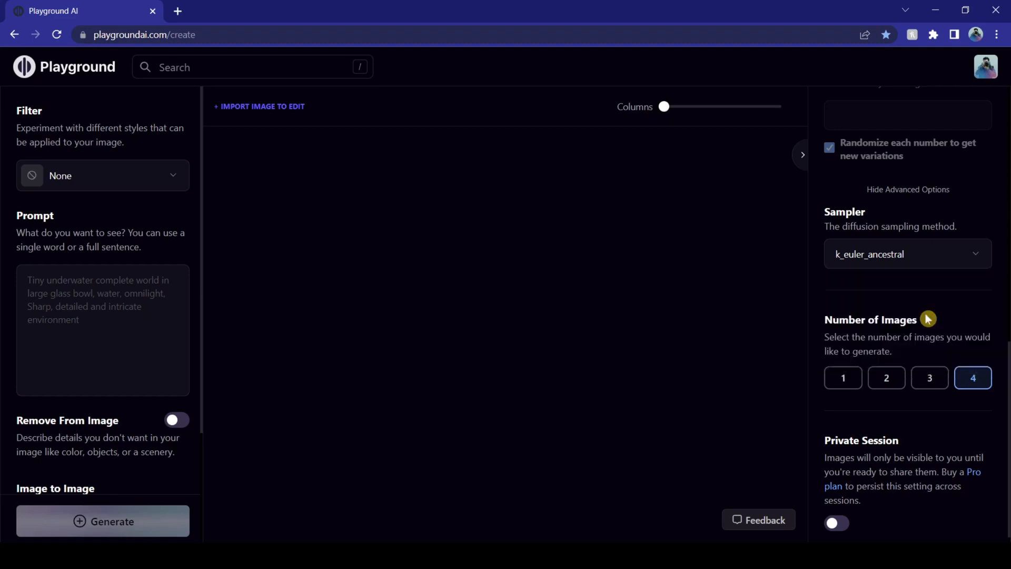
Set the number of images to generate to 4 and turn on Private Session
scroll(974, 295, down, 1)
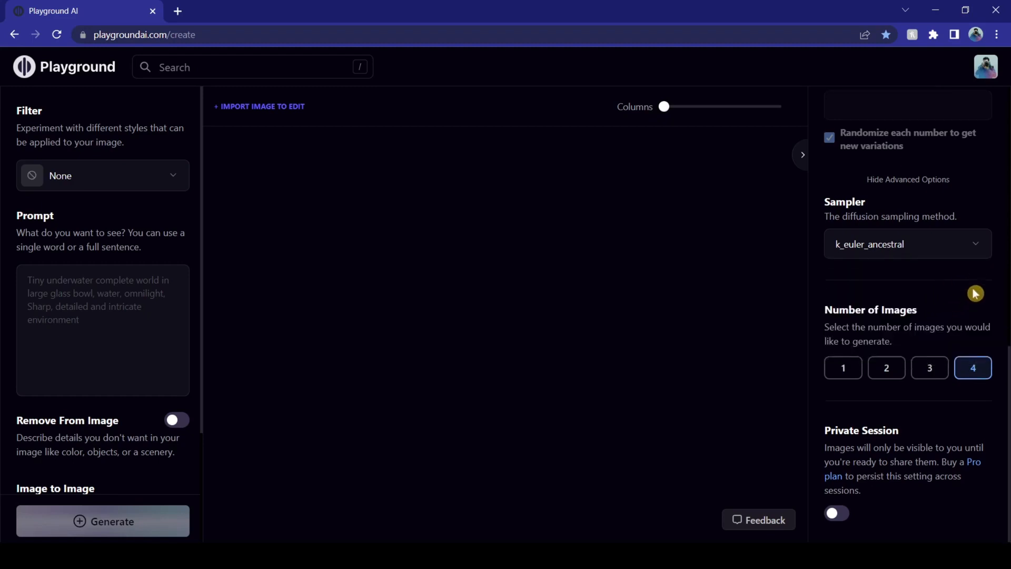
click(843, 372)
click(882, 369)
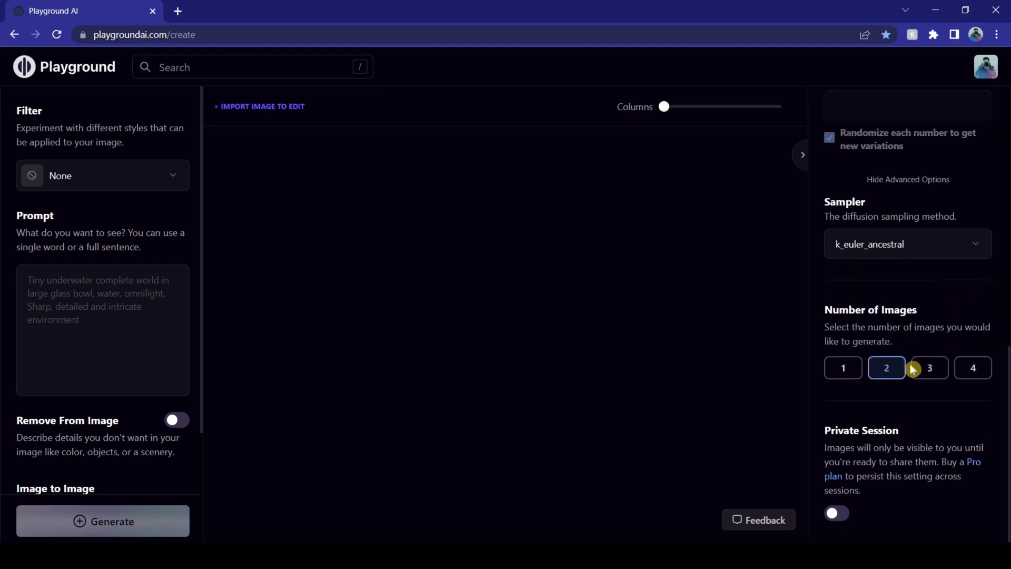
click(924, 367)
click(966, 369)
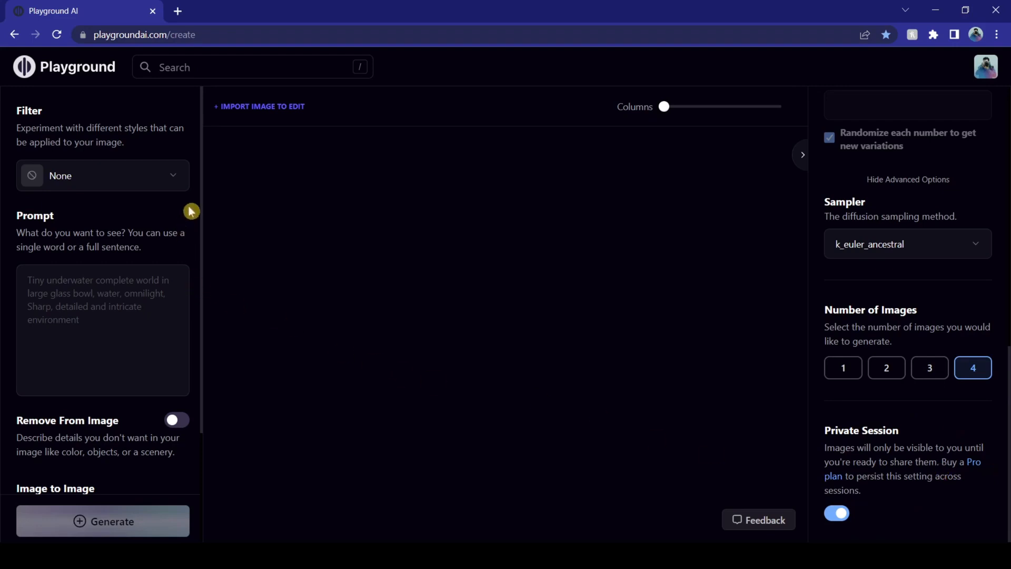
Apply the Instaport filter as the image style
click(133, 175)
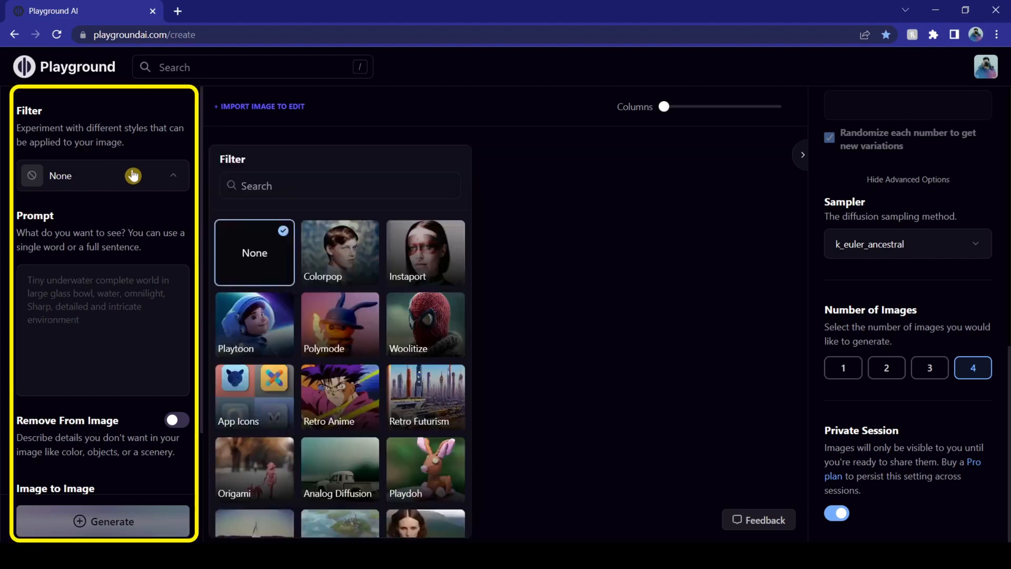
click(439, 251)
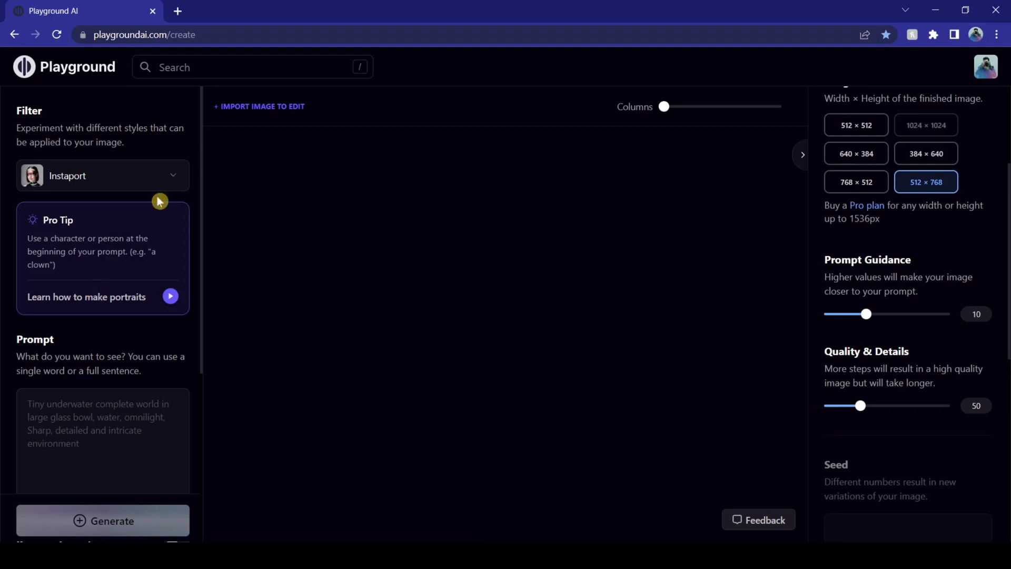
Enable Remove From Image, and fill in a closeup portrait prompt for a blonde woman in a jean jacket plus unwanted details such as blurry, deformed, extra fingers
scroll(163, 197, down, 4)
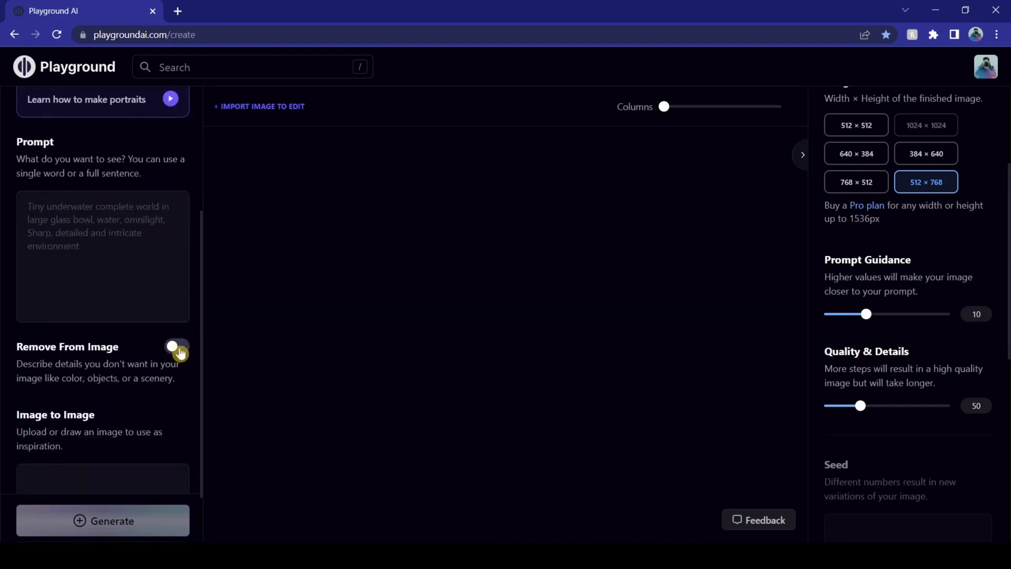
click(177, 348)
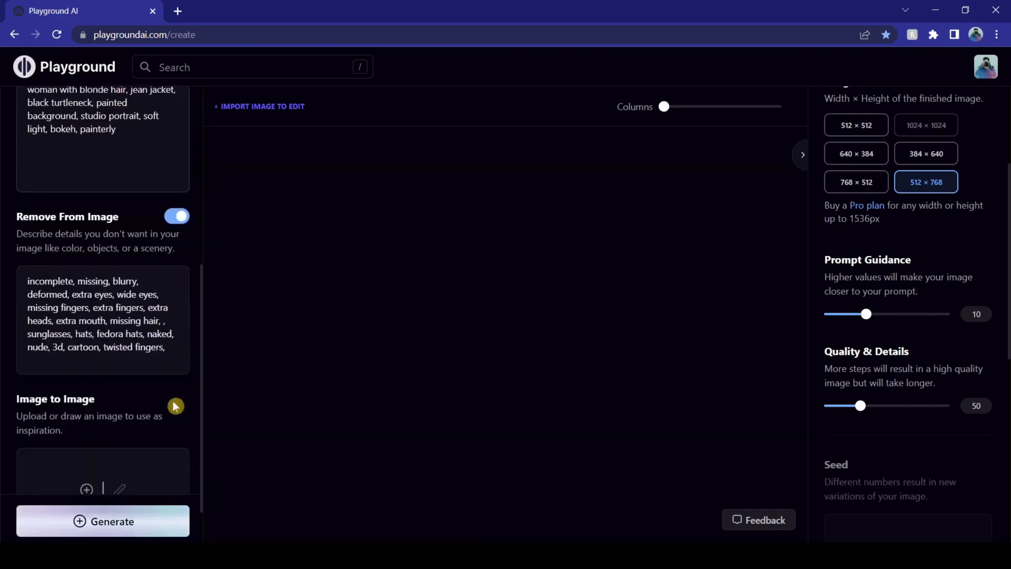
scroll(164, 357, down, 1)
scroll(168, 353, up, 1)
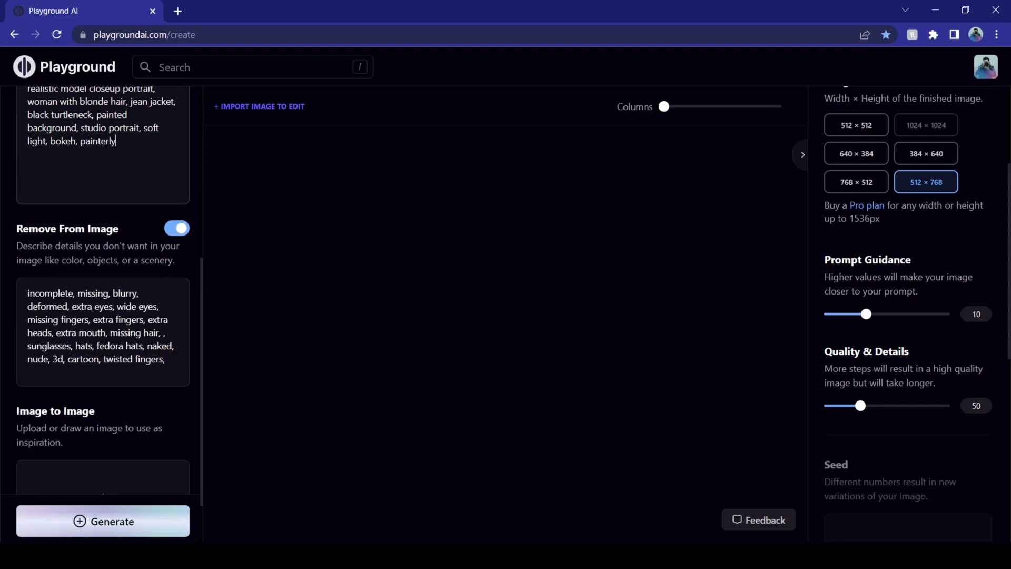
scroll(103, 289, down, 1)
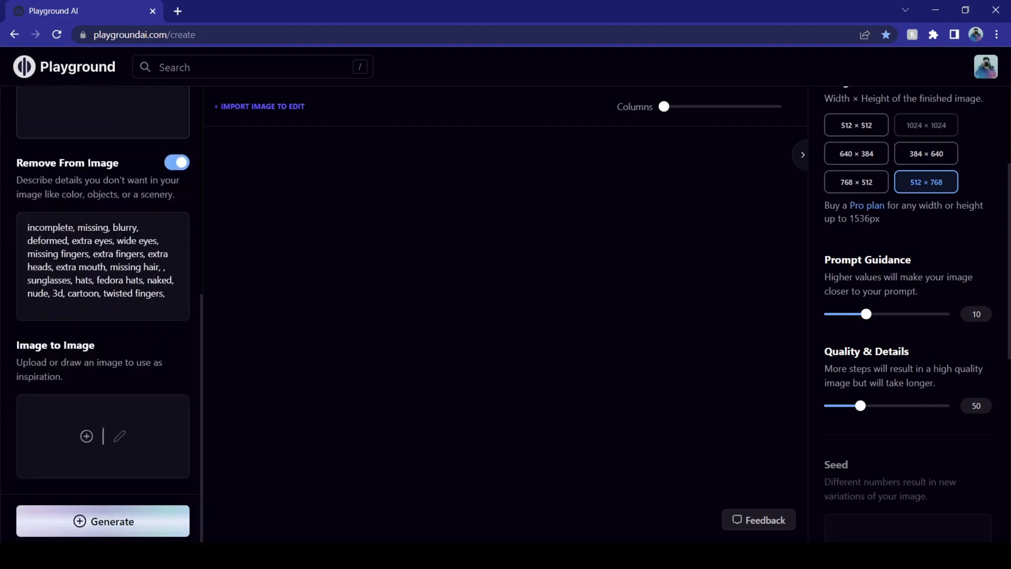
scroll(102, 290, up, 2)
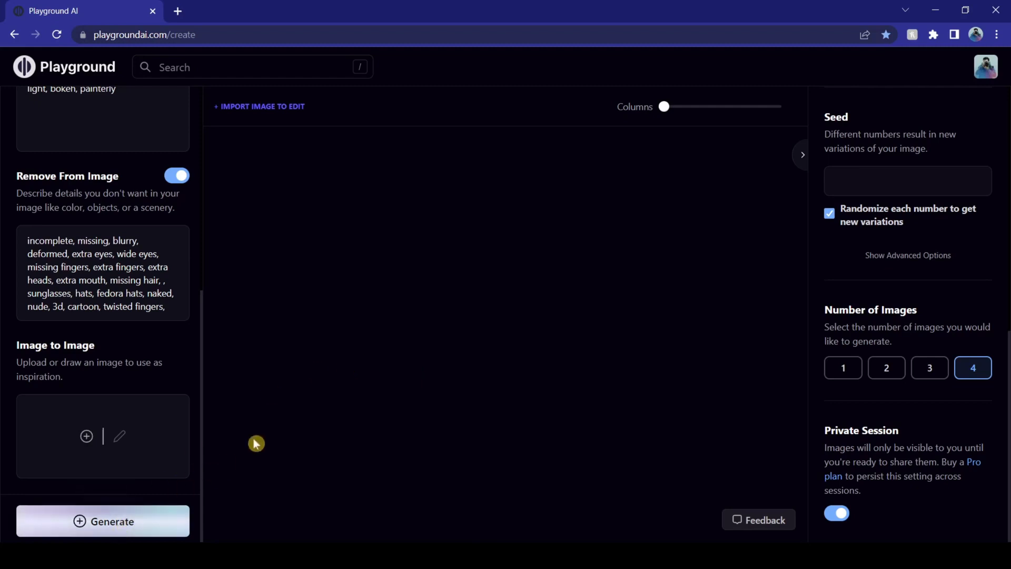
Generate four portraits from the blonde woman prompt
key(ctrl+Return)
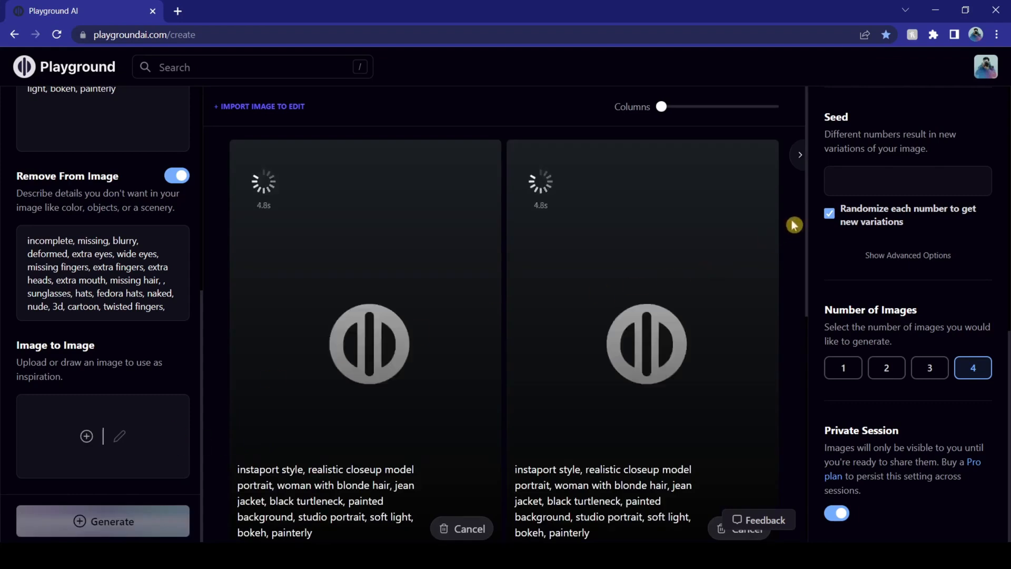
scroll(793, 225, up, 5)
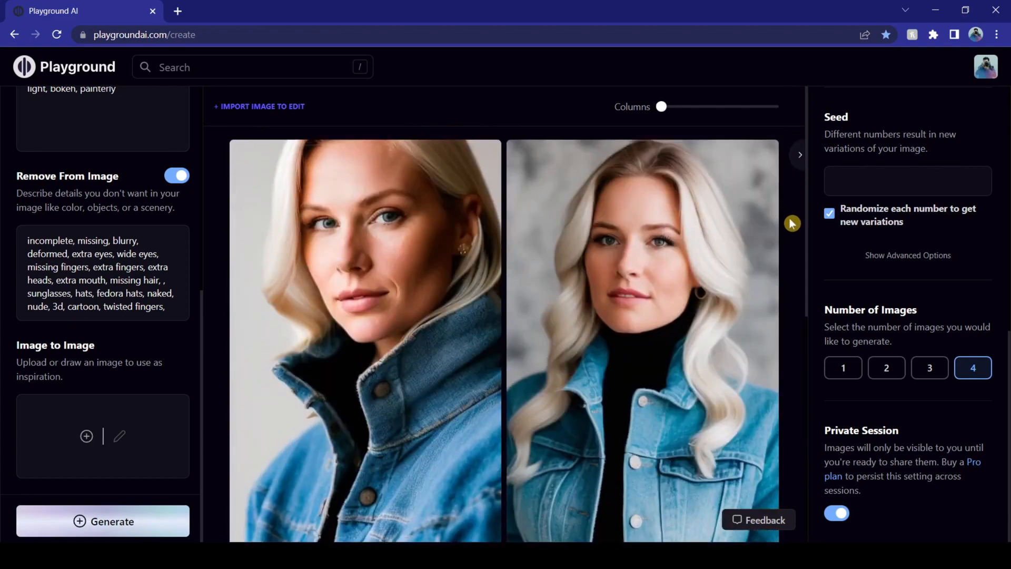
Examine the download and other actions available for the first generated portrait, and dismiss the downloads bar
mouse_move(279, 283)
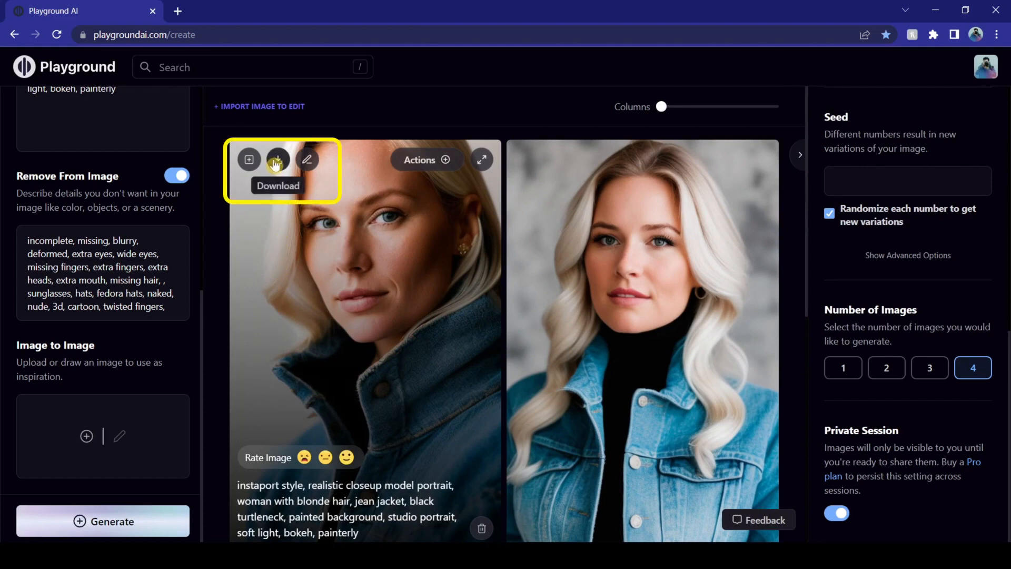
click(429, 160)
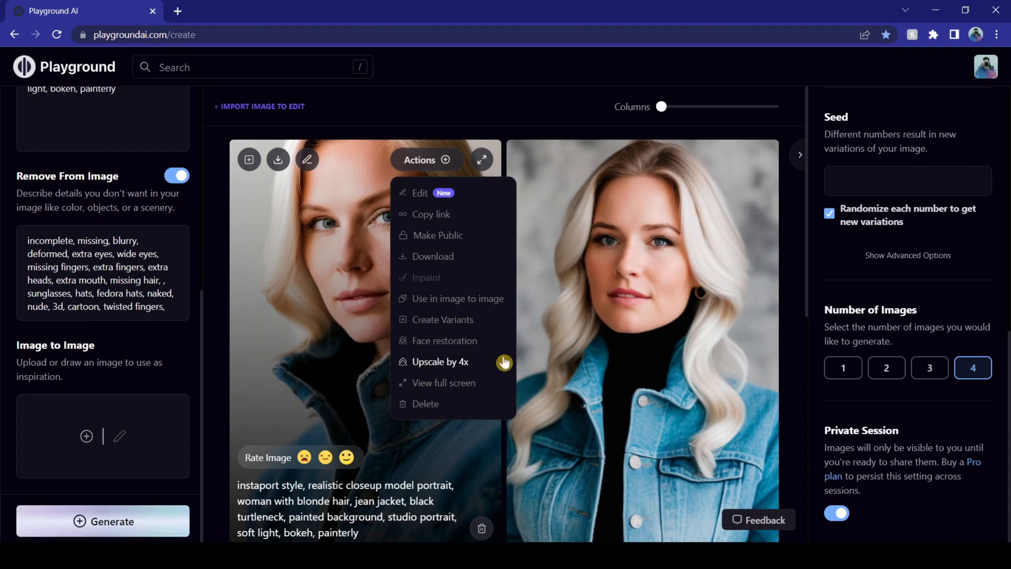
click(269, 211)
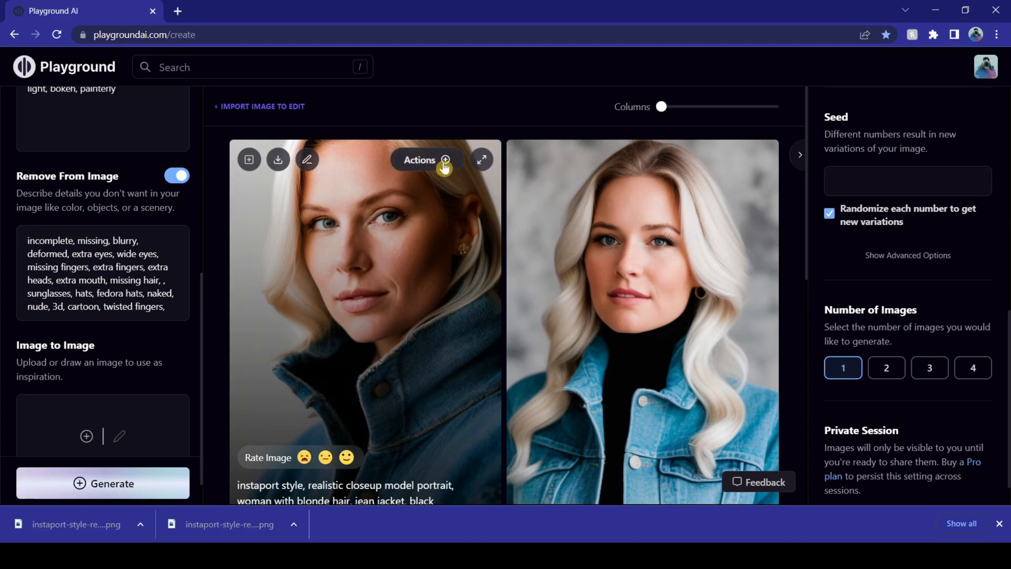
click(445, 160)
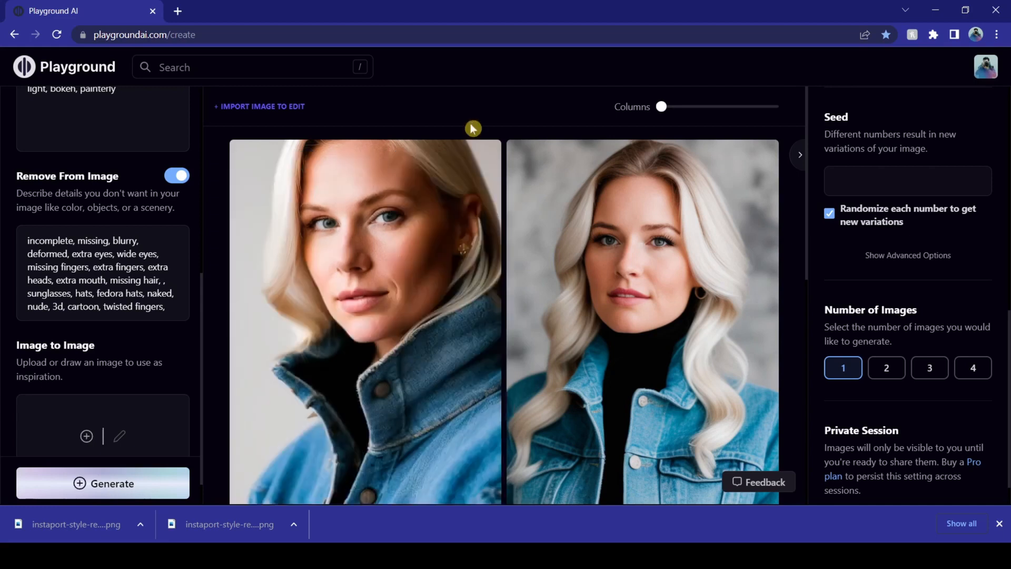
click(416, 160)
click(999, 523)
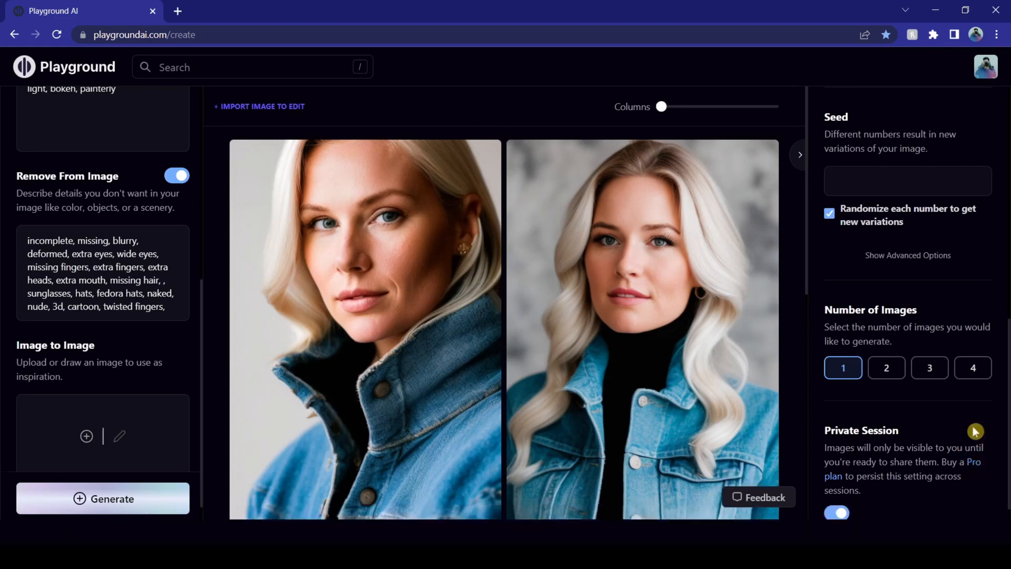
click(410, 166)
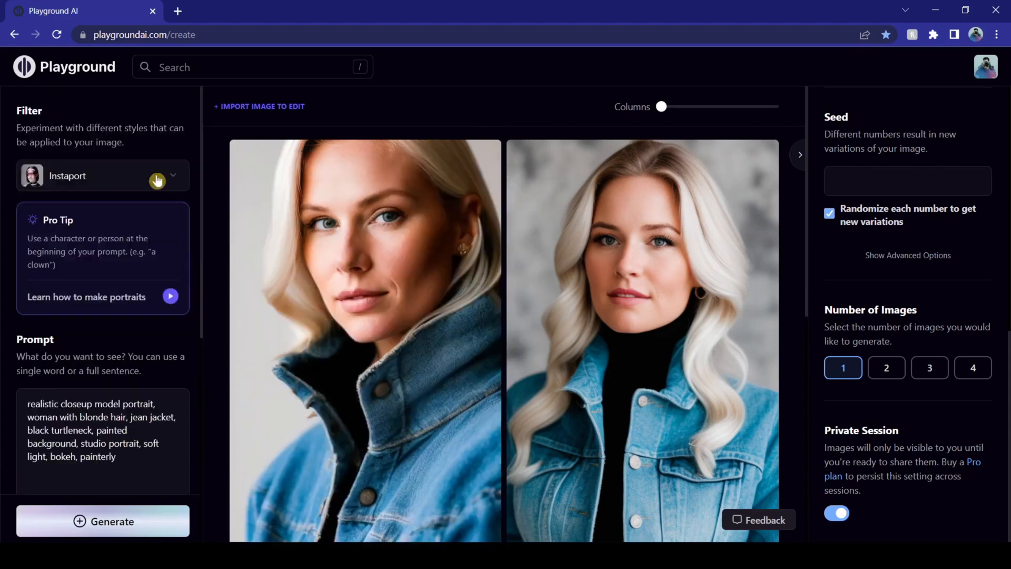
Replace the jean jacket and black turtleneck in the prompt with "white t-shirt"
scroll(158, 181, down, 2)
drag(130, 286, 58, 311)
text(white t-shirt)
key(BackSpace)
text(,)
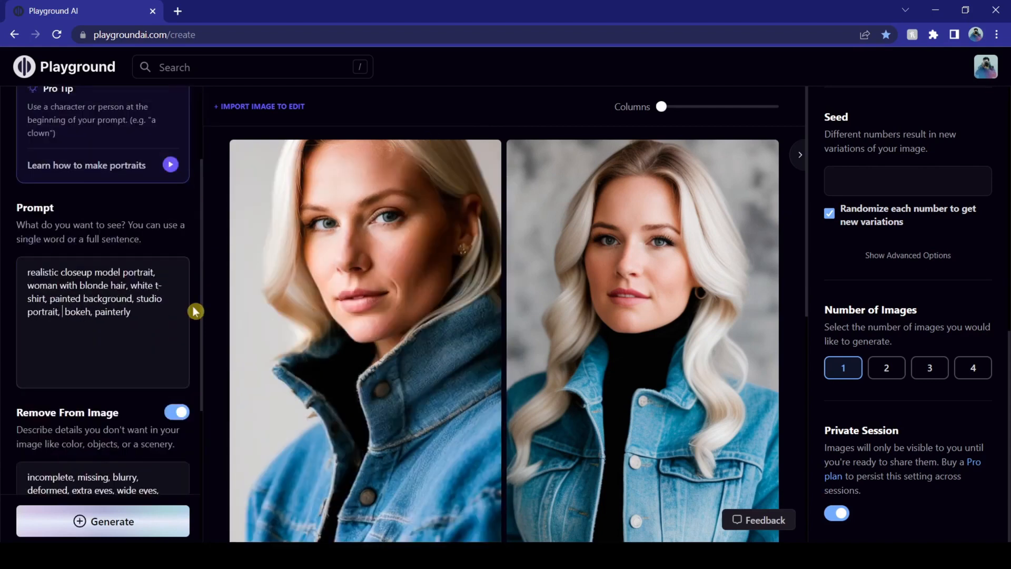
Add "Rembrandt lighting" before bokeh in the prompt with its spelling corrected, and generate four images
text( rembrandt lif )
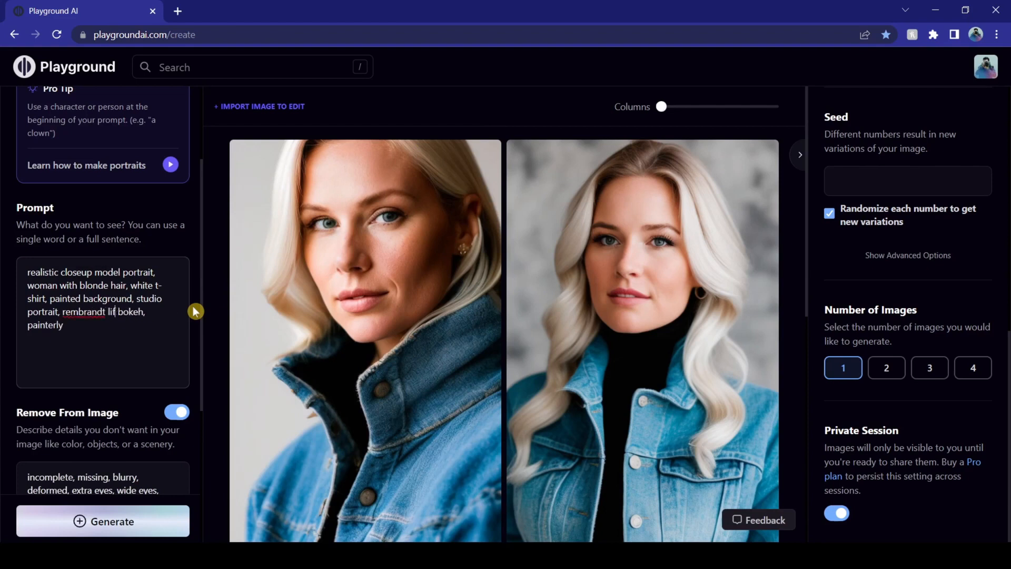
text(ting)
right_click(67, 312)
click(94, 324)
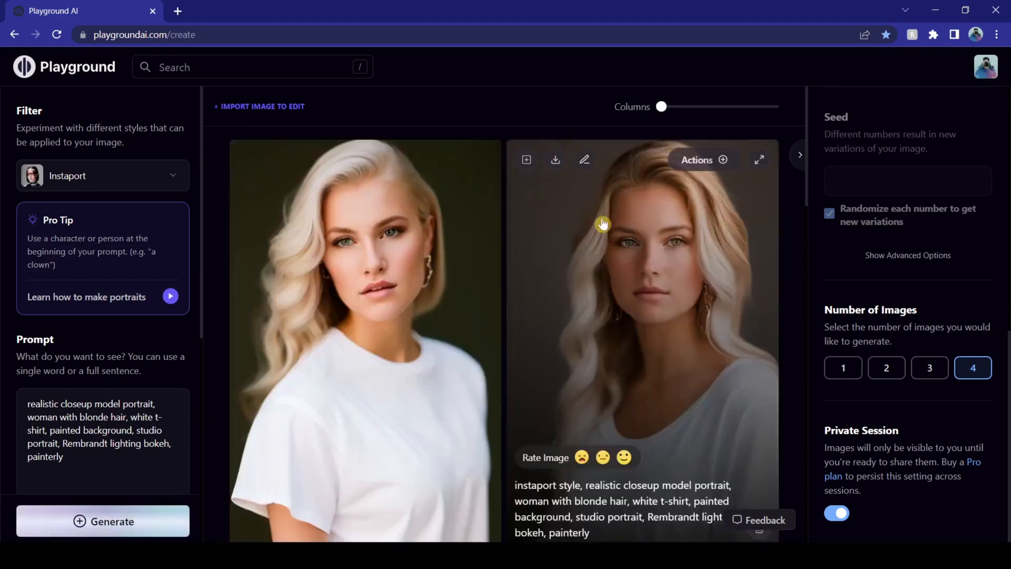
Download two of the generated portraits of the blonde woman in a white t-shirt
click(555, 159)
scroll(557, 158, down, 8)
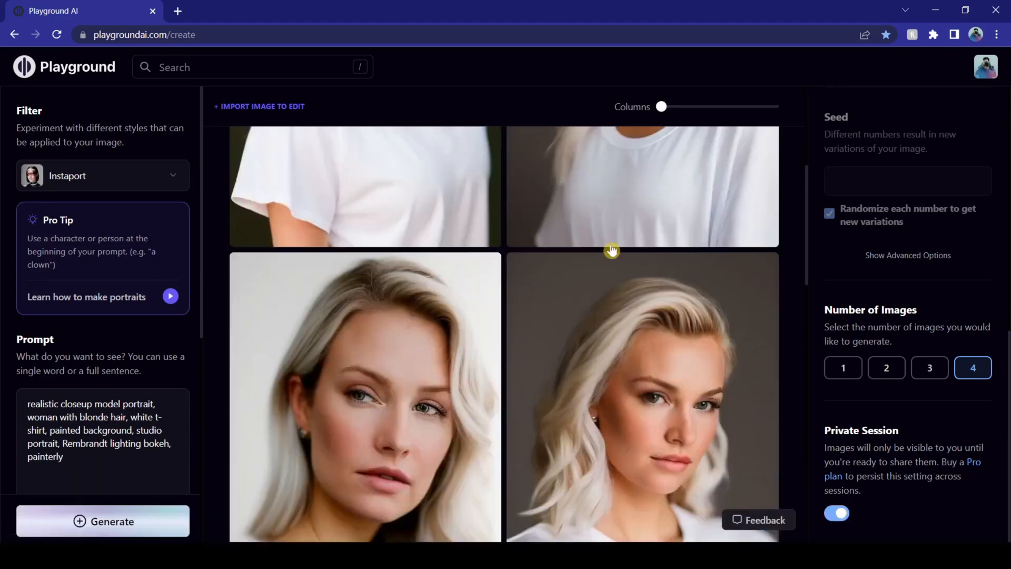
click(557, 112)
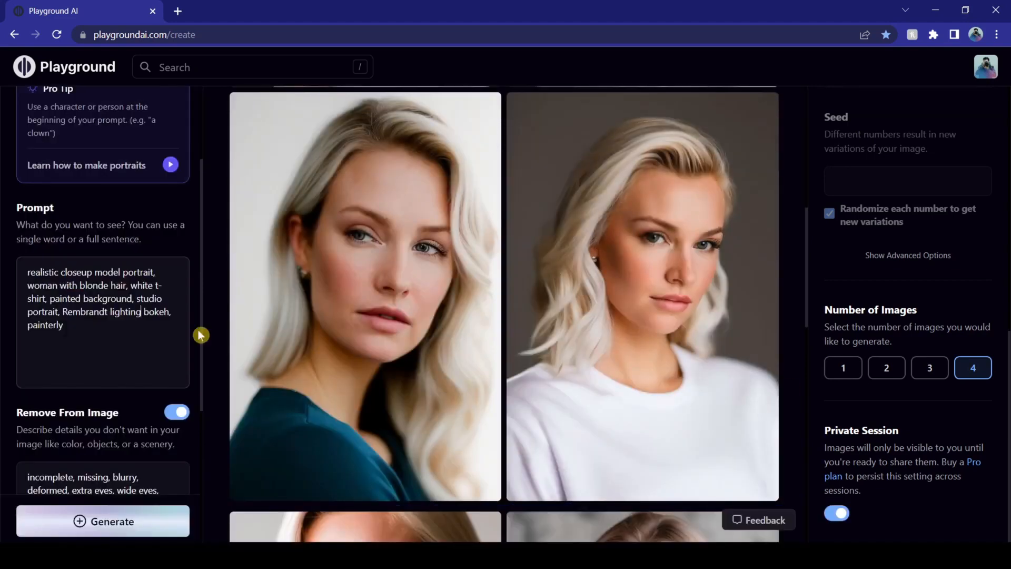
Add a comma after Rembrandt lighting and change the prompt's subject to "man with brown hair, fedora hat, black t-shirt"
text(,)
scroll(200, 336, up, 1)
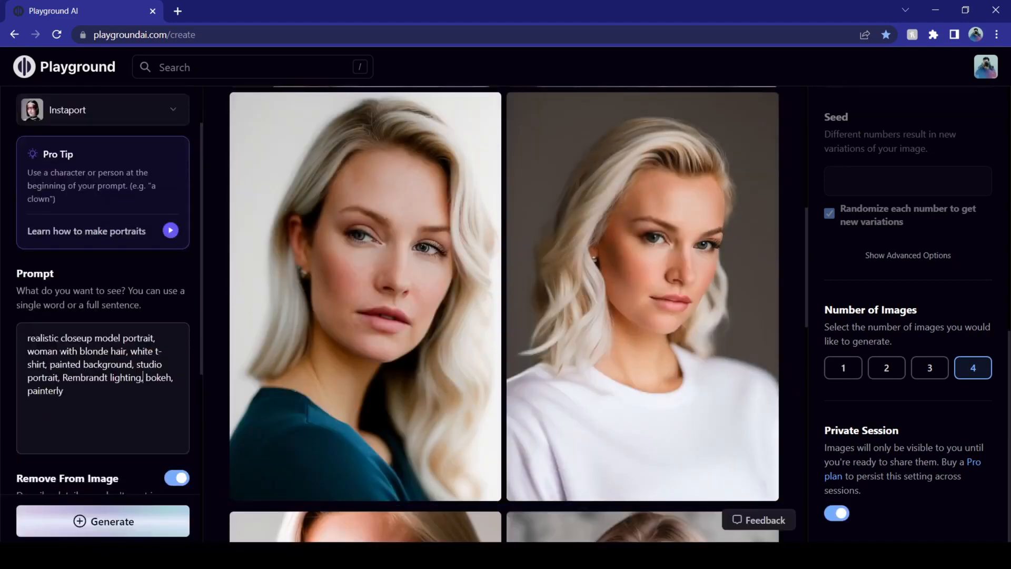
drag(28, 351, 127, 351)
text(man with brown hair, fedora hat, black)
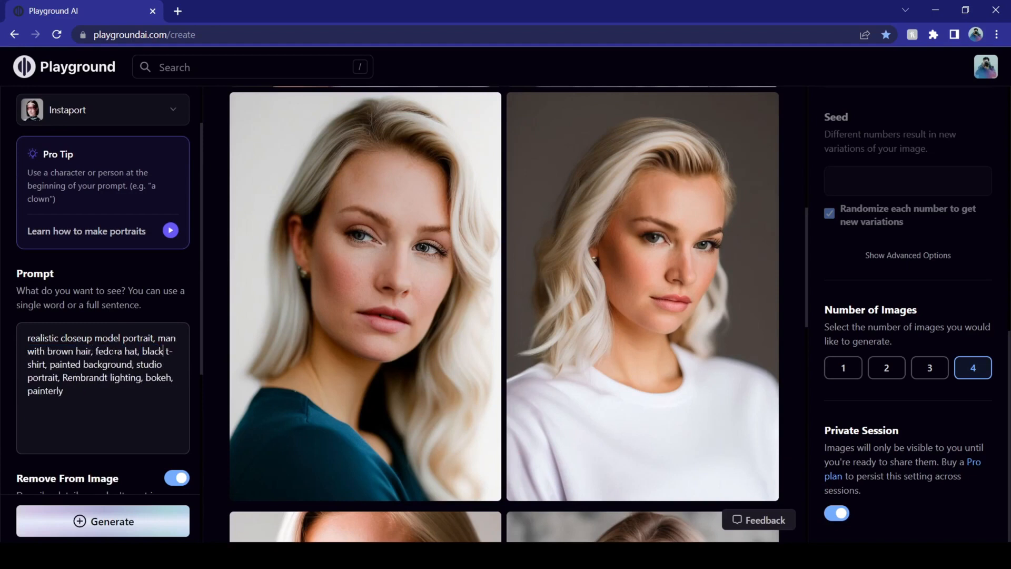
Generate the images of the man in a fedora hat and download the tightest closeup portrait
key(ctrl+Return)
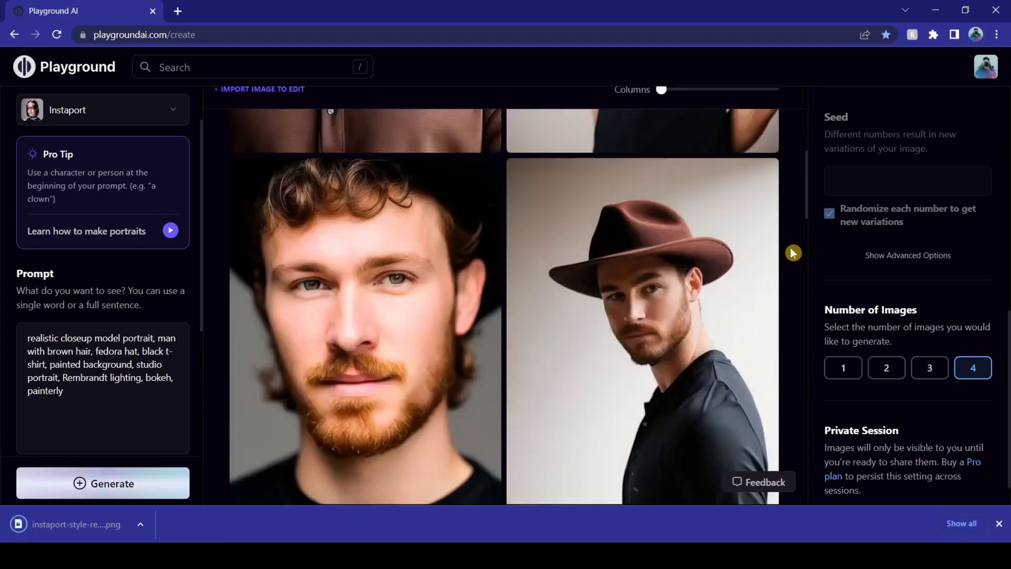
click(275, 176)
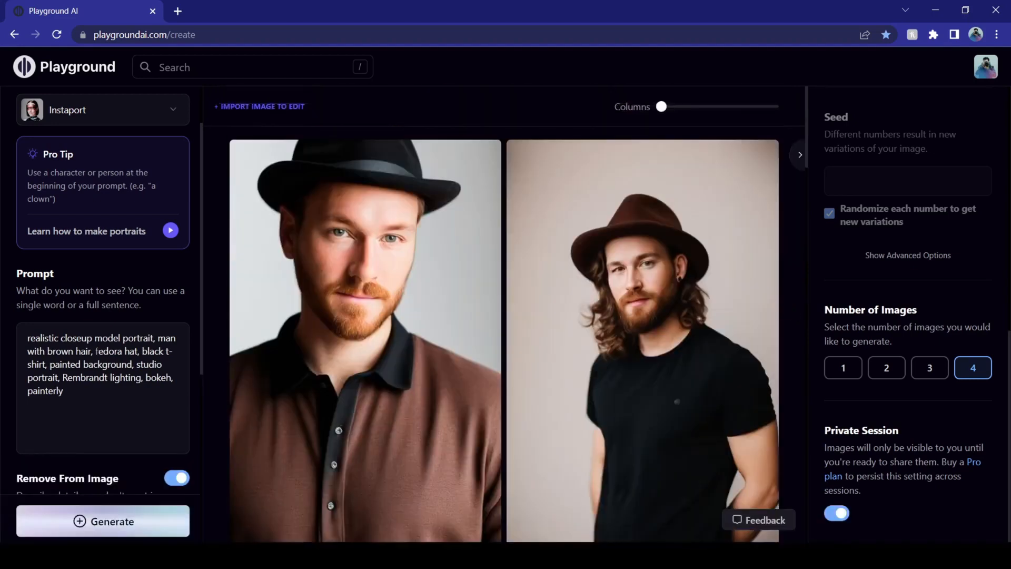
Replace the man's brown hair, fedora hat and black t-shirt in the prompt with "wearing an astronaut suit", and generate the images
drag(138, 351, 28, 351)
key(BackSpace)
key(BackSpace)
text(wearing an astronaut suit)
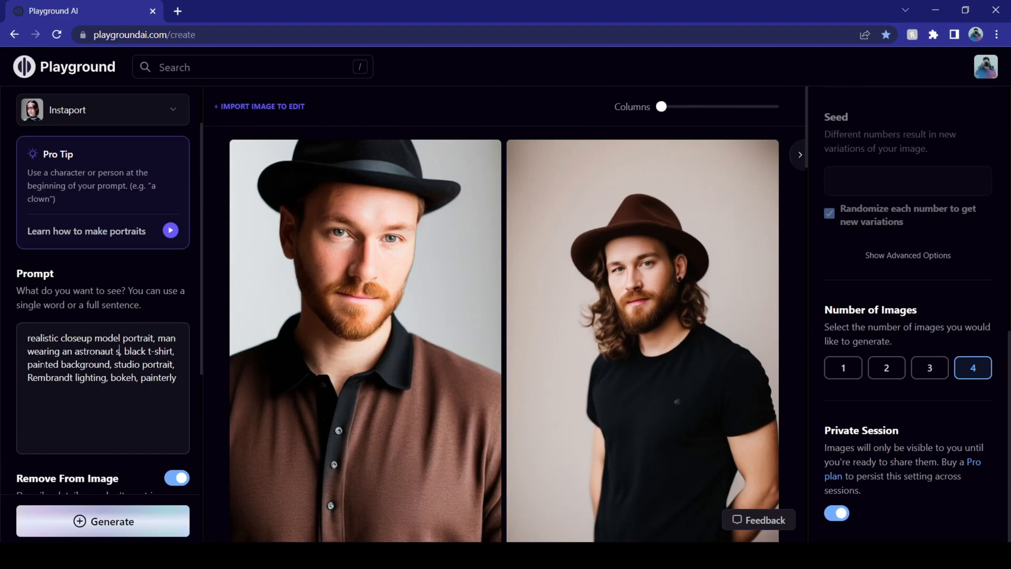
drag(136, 352, 48, 365)
key(BackSpace)
click(103, 521)
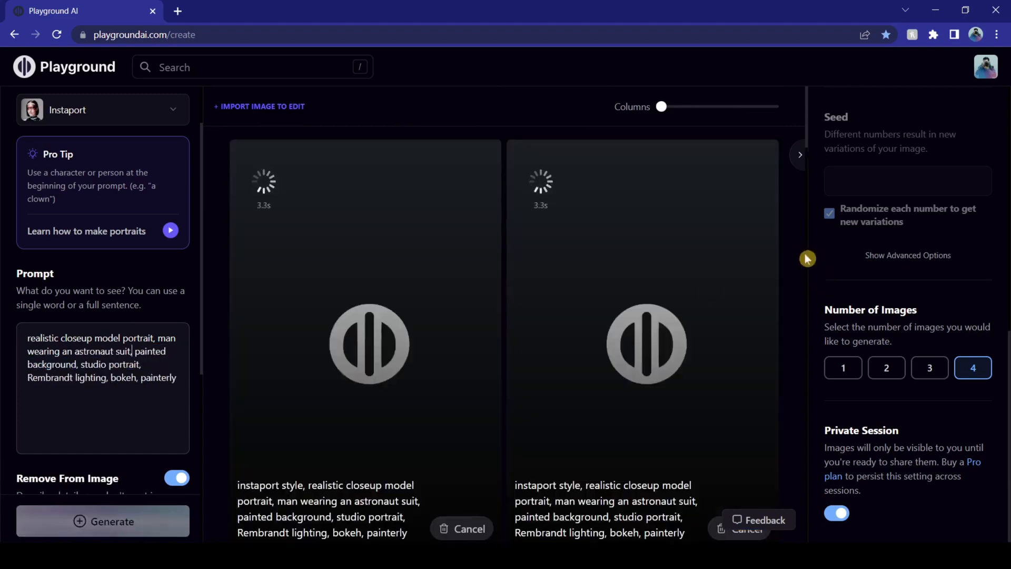
Replace the man in the astronaut suit in the prompt with "black labrador puppy," and generate the images
scroll(793, 213, down, 6)
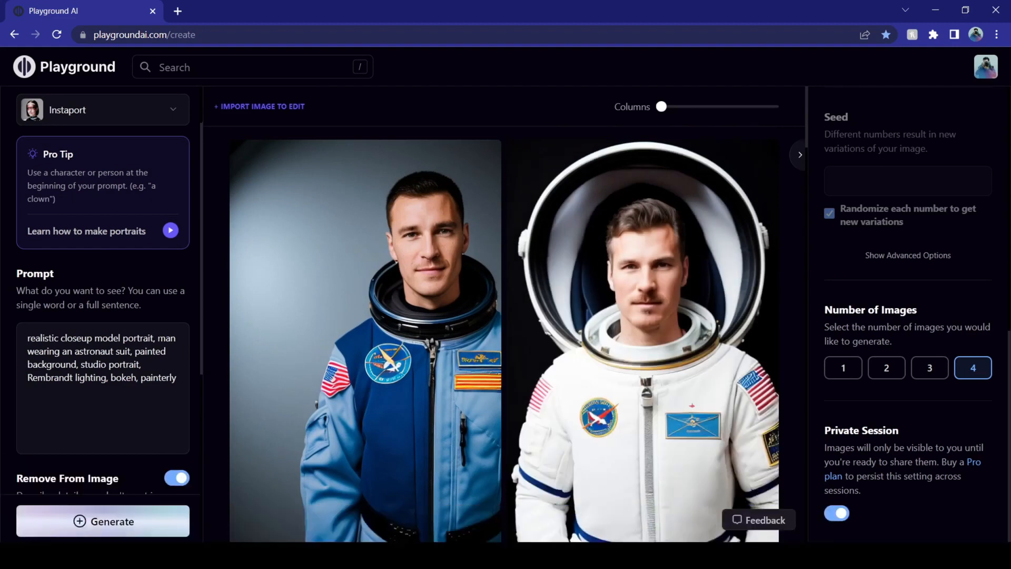
drag(133, 351, 157, 338)
text(black)
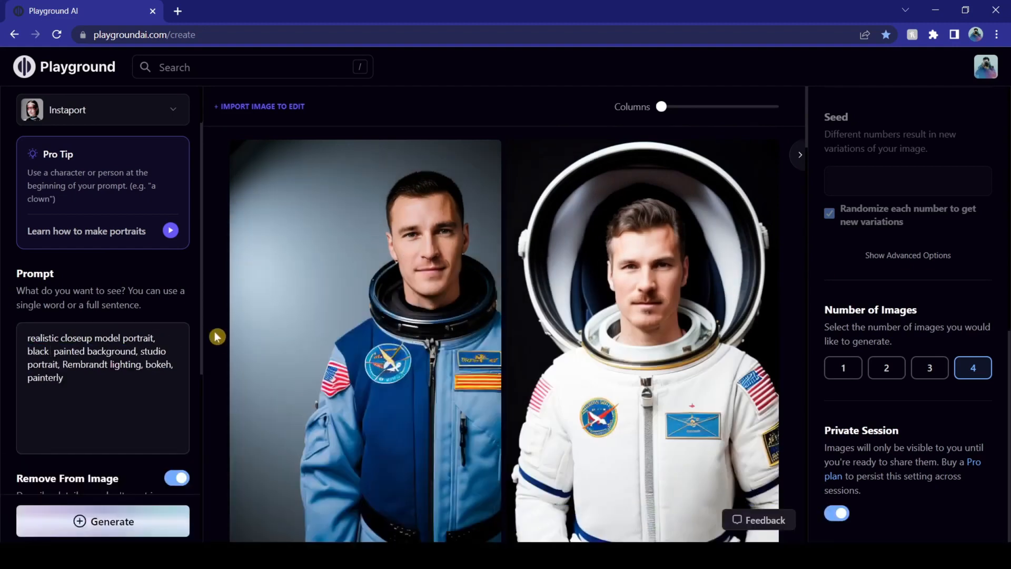
text( labrador puppy,)
key(ctrl+Return)
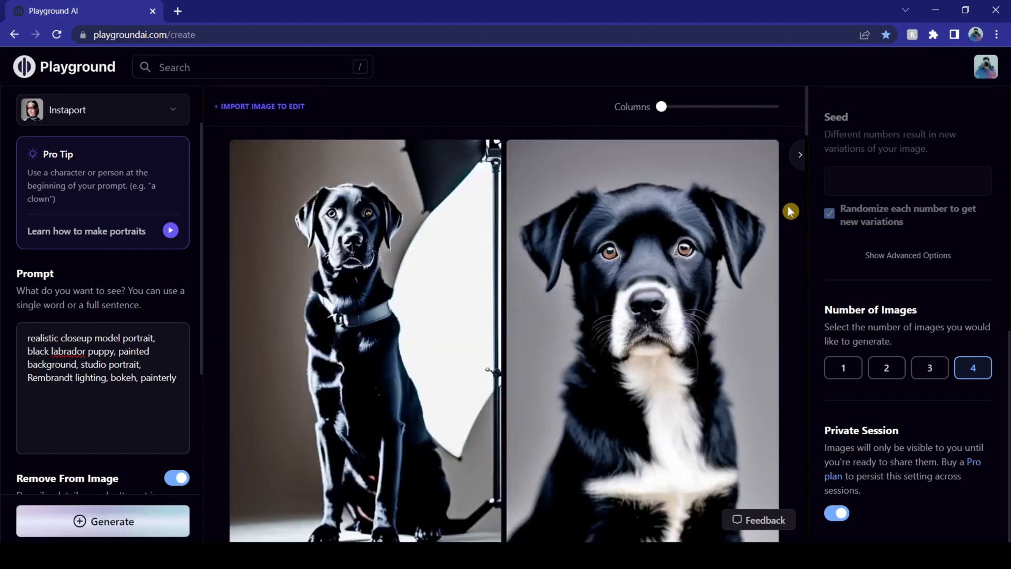
Replace the black labrador puppy in the prompt with "woman with brown hair, green eyes, green t-shirt, gold necklace,"
click(697, 160)
click(706, 356)
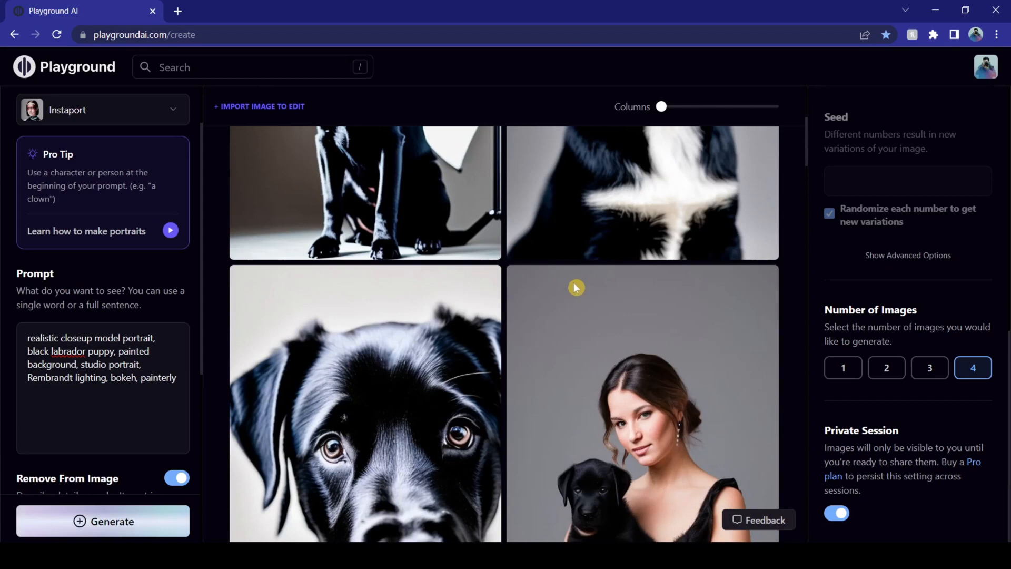
scroll(576, 289, down, 3)
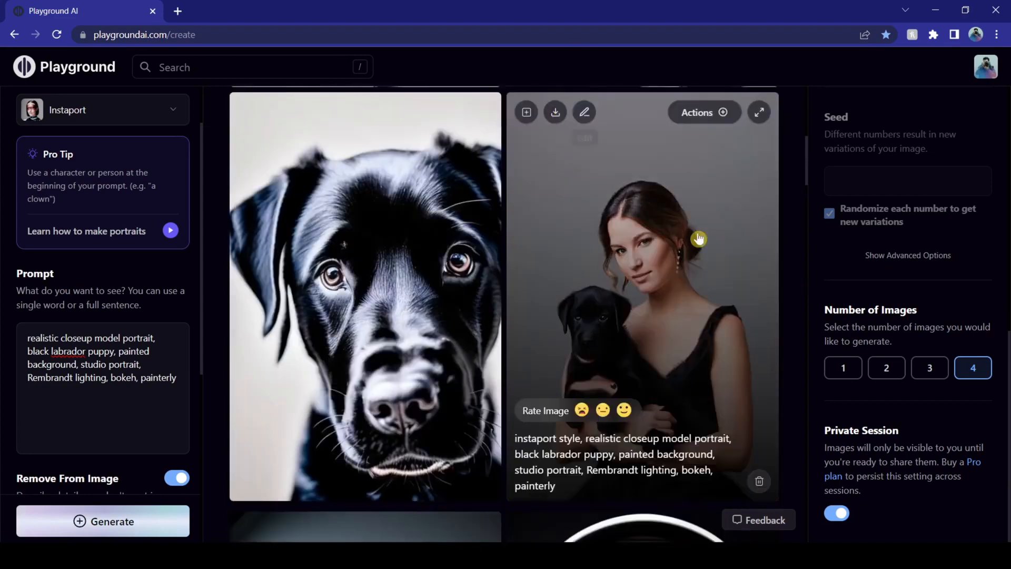
scroll(795, 365, up, 5)
drag(27, 351, 112, 350)
text(woman)
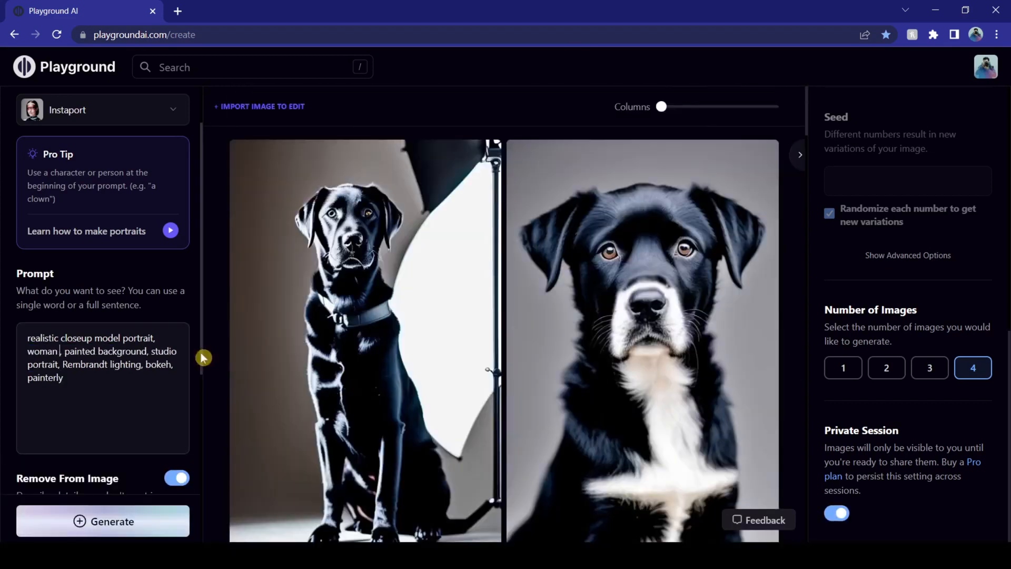
text( with brown hair, green eyes, )
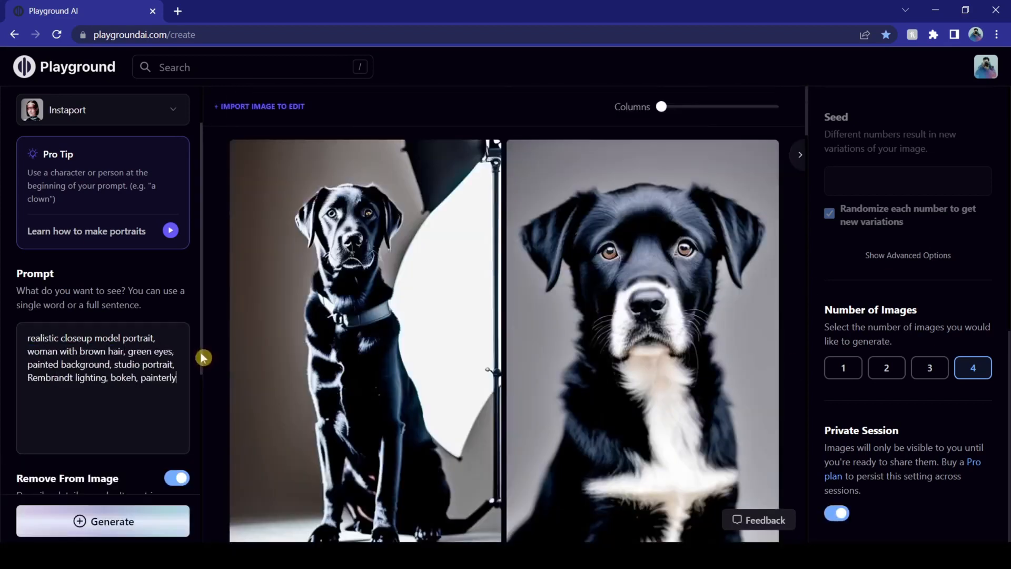
text(green t-shirt, )
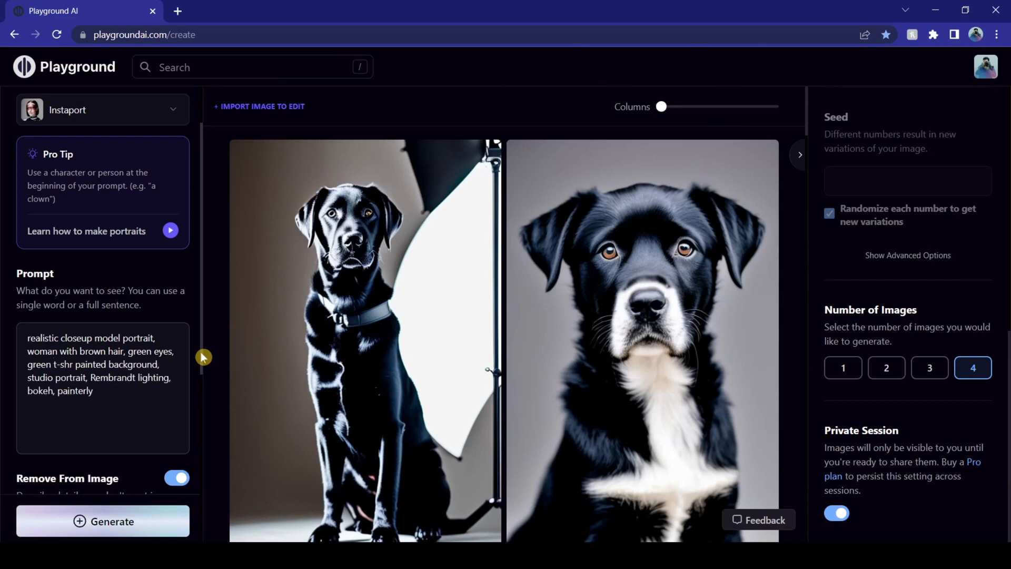
text(gold necklace,)
Generate the images of the brown-haired woman and download the two portraits in the second row
key(ctrl+Return)
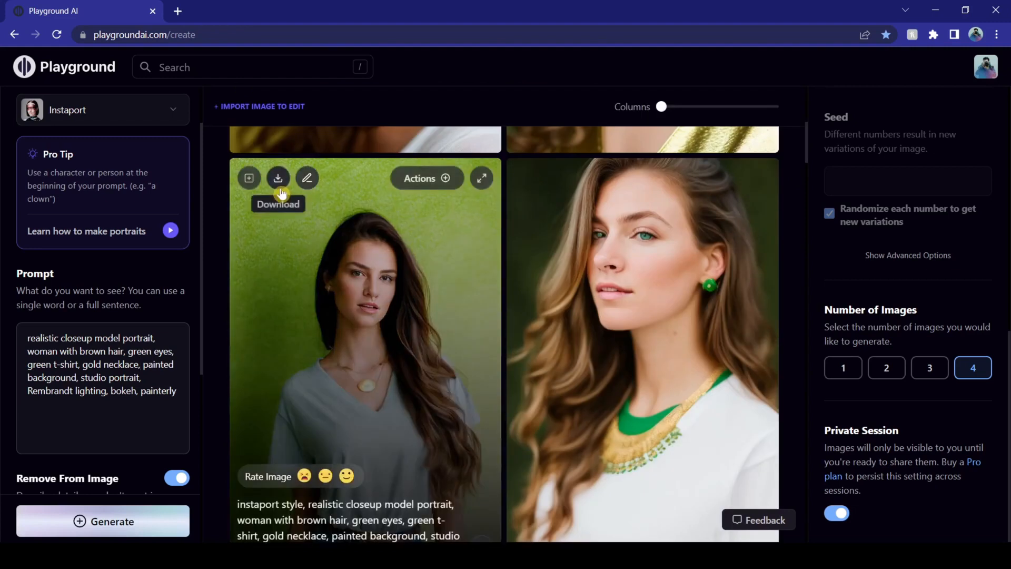
click(275, 178)
click(552, 179)
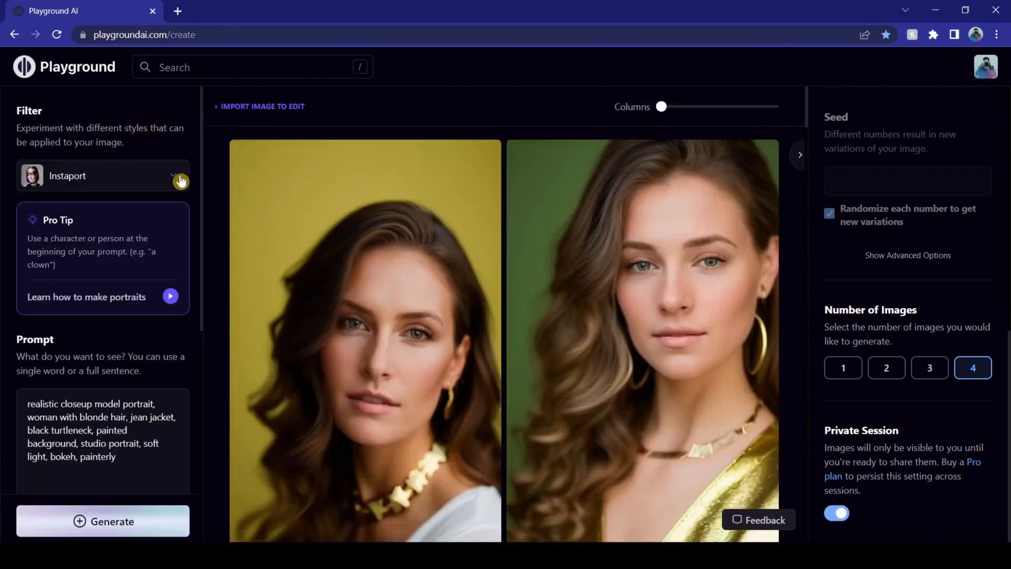
Change the image filter from Instaport to Dark Comic
click(175, 180)
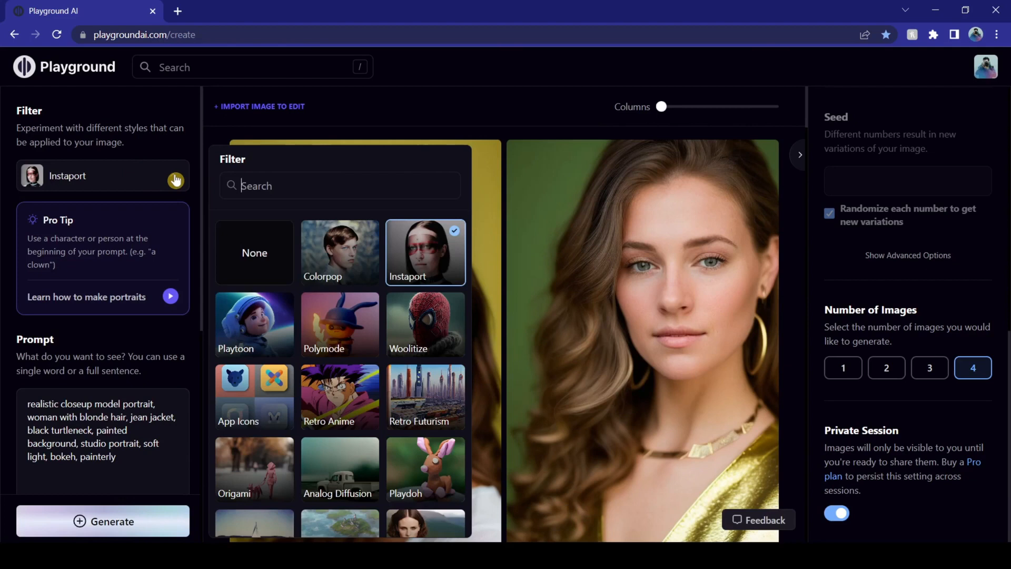
scroll(398, 289, down, 5)
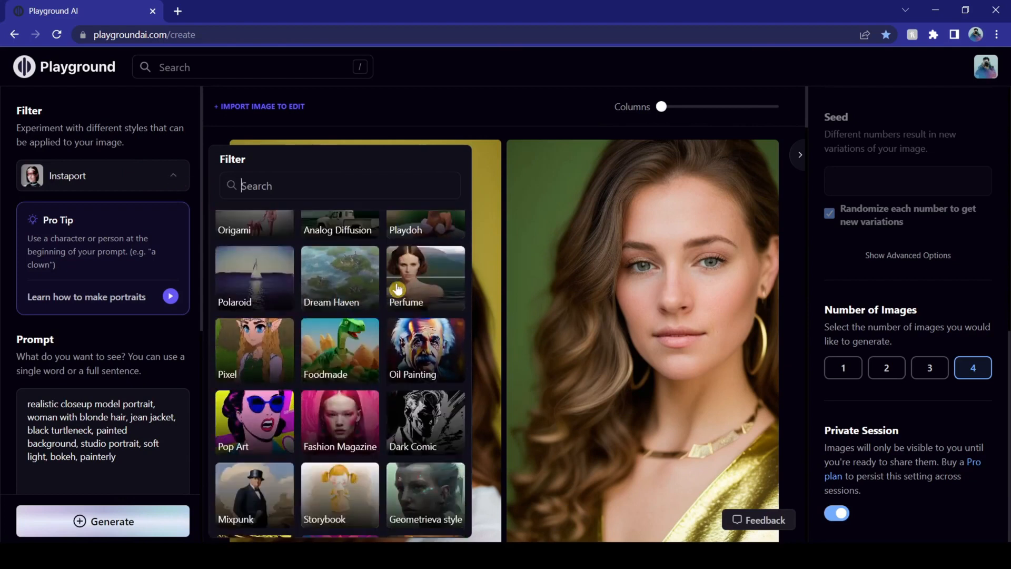
click(447, 429)
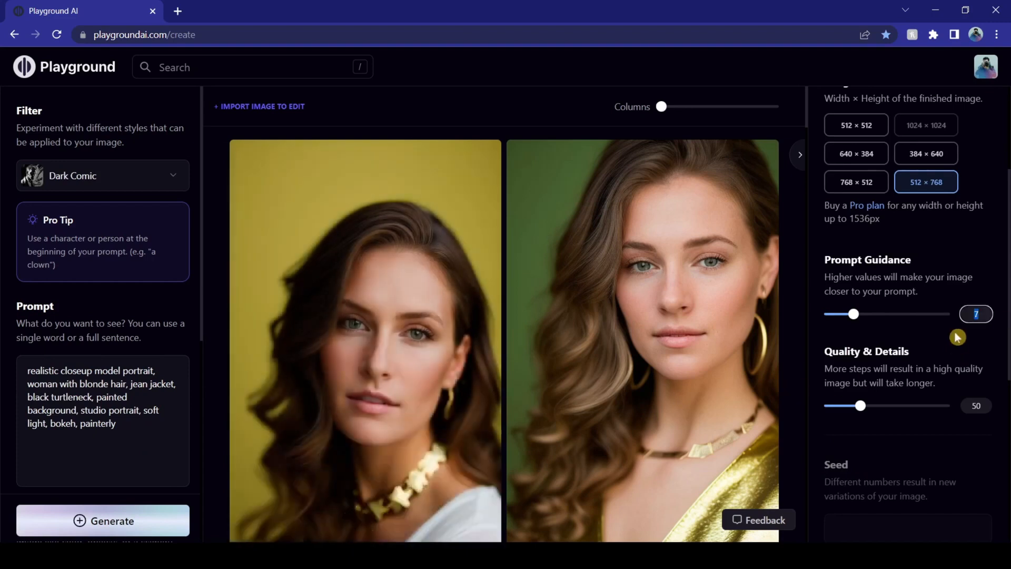
Set Prompt Guidance to 10 and generate the images of the blonde woman in a jean jacket
click(973, 280)
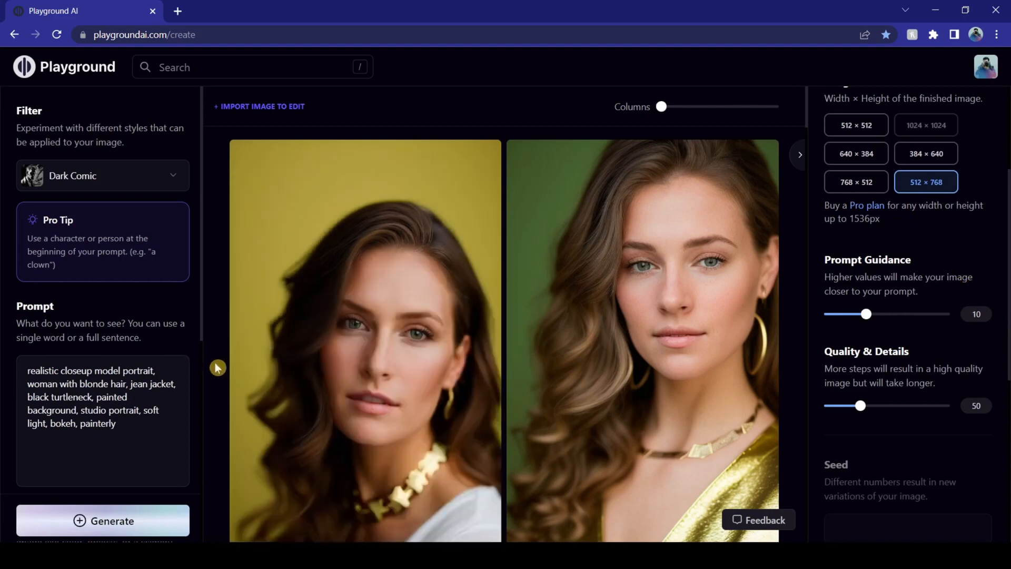
key(ctrl+Return)
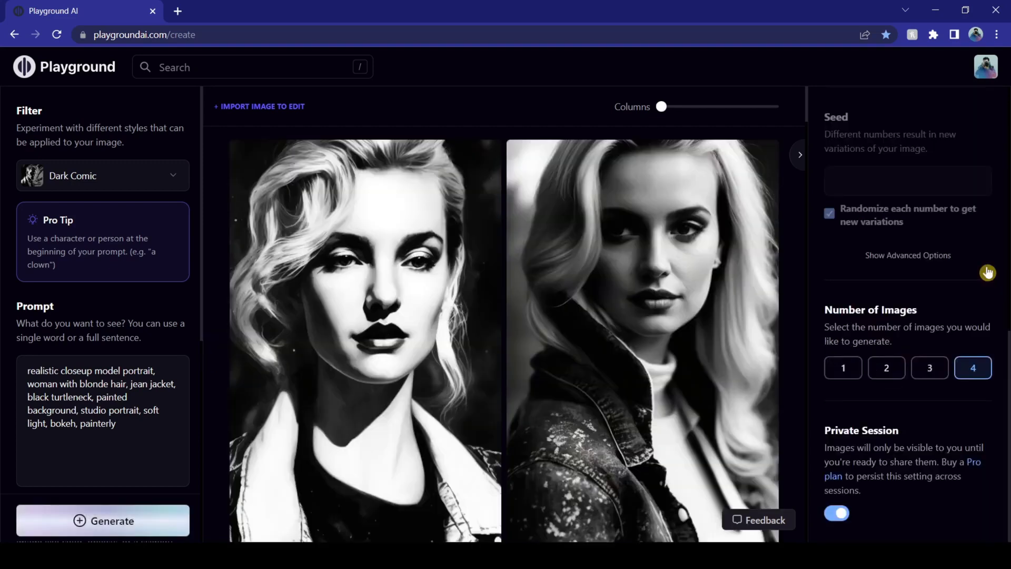
Enlarge each of the four black-and-white portraits of the blonde woman in turn to examine them
click(476, 164)
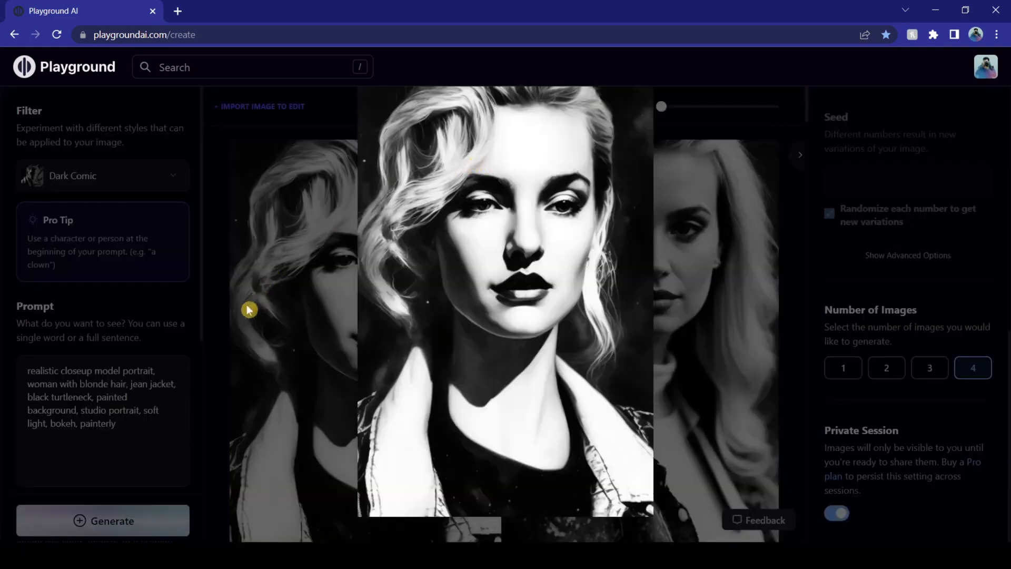
click(249, 309)
click(762, 162)
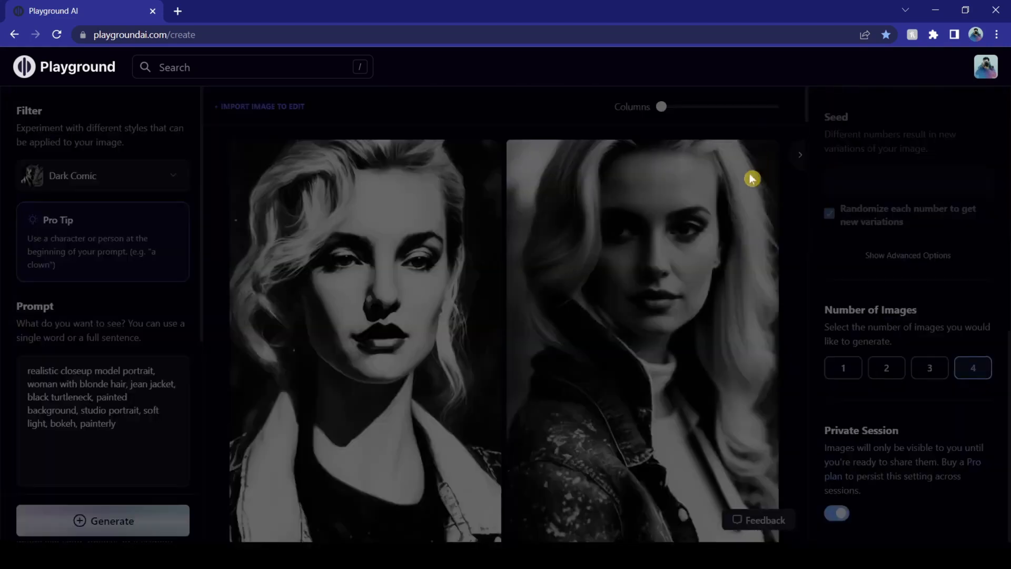
click(721, 283)
scroll(726, 282, down, 5)
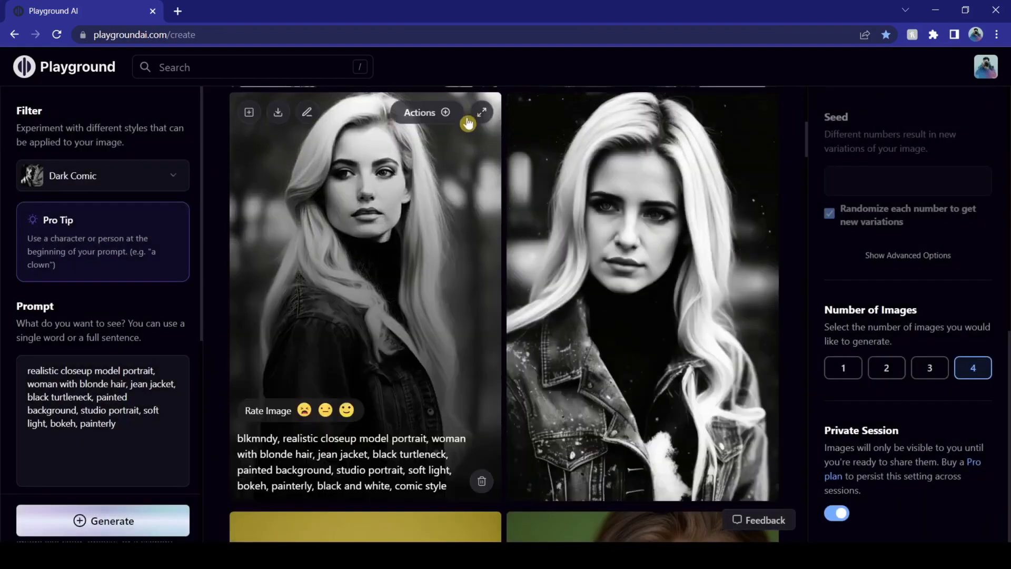
click(478, 113)
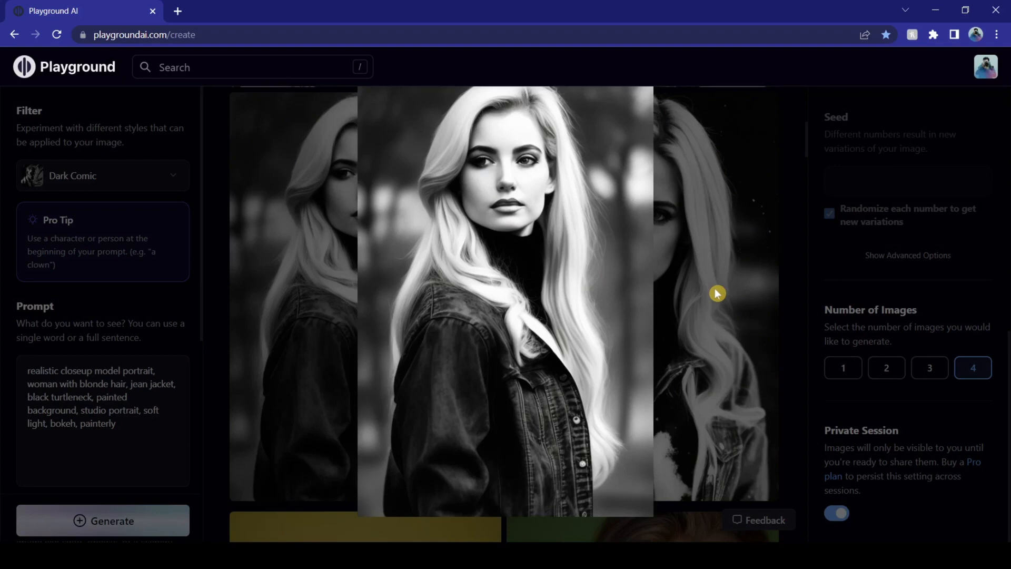
click(748, 161)
click(770, 116)
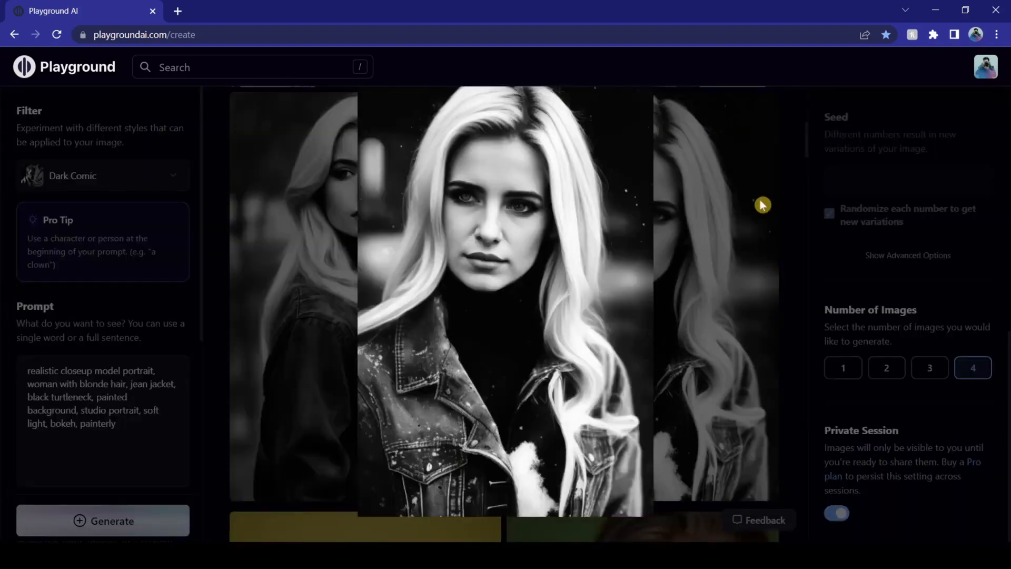
click(745, 275)
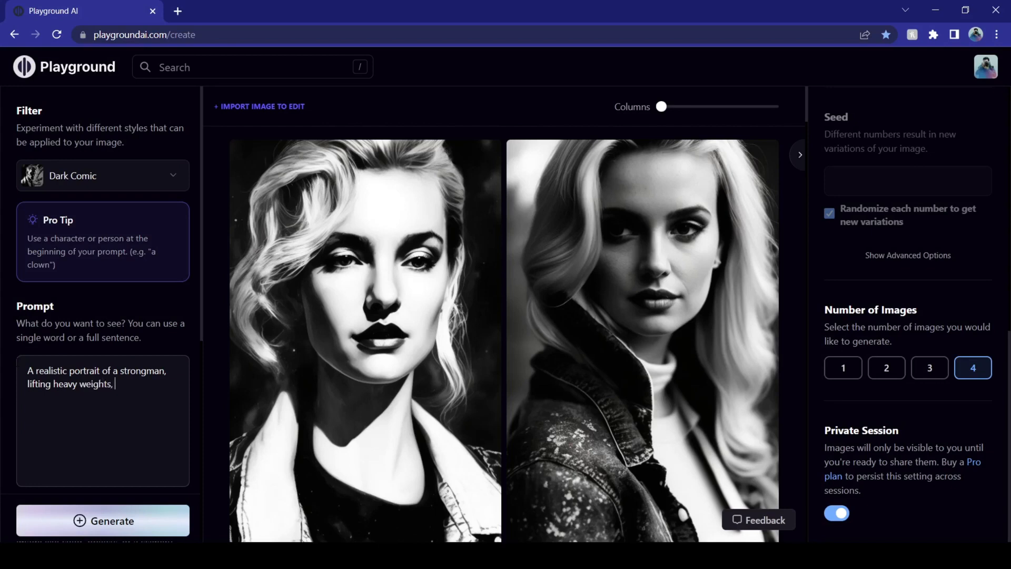
Add "inside a gym, colorful indoor," to the end of the strongman prompt and switch the filter to Mixpunk
text(inside a gym, colorful indoor,)
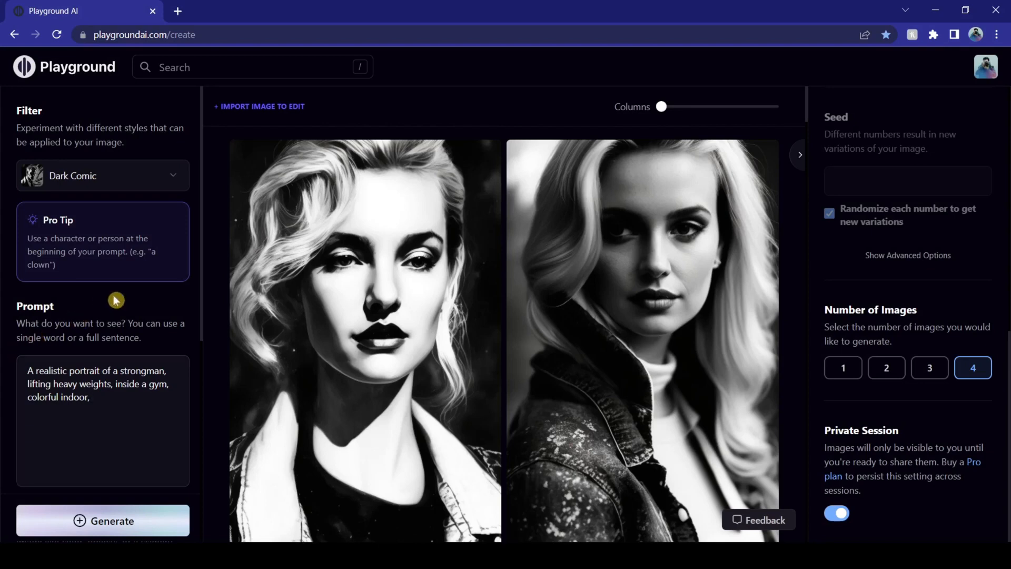
click(122, 177)
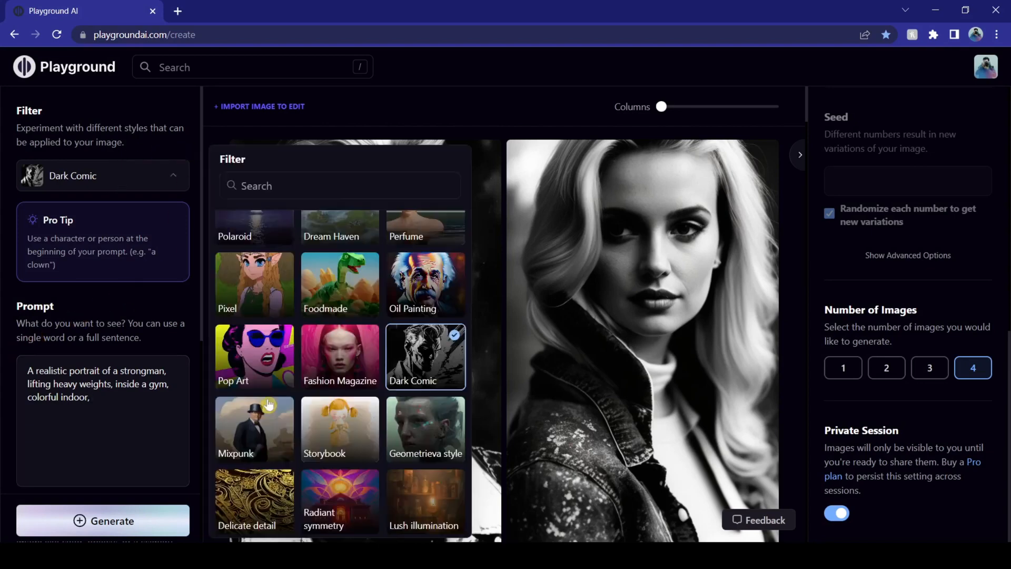
click(251, 437)
Set Prompt Guidance to 10 and generate the images of the strongman
scroll(842, 348, up, 6)
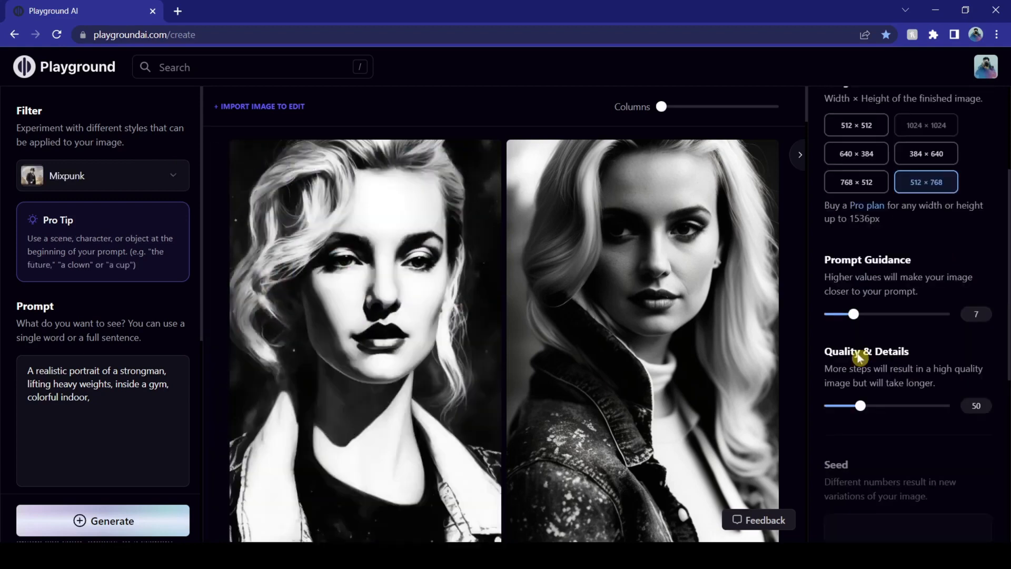
double_click(975, 314)
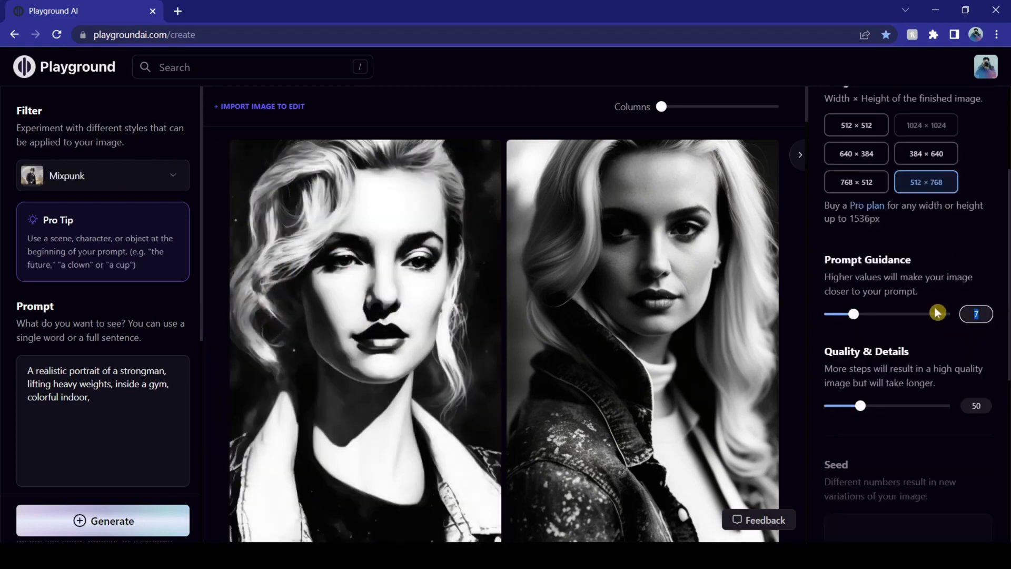
text(10)
key(Return)
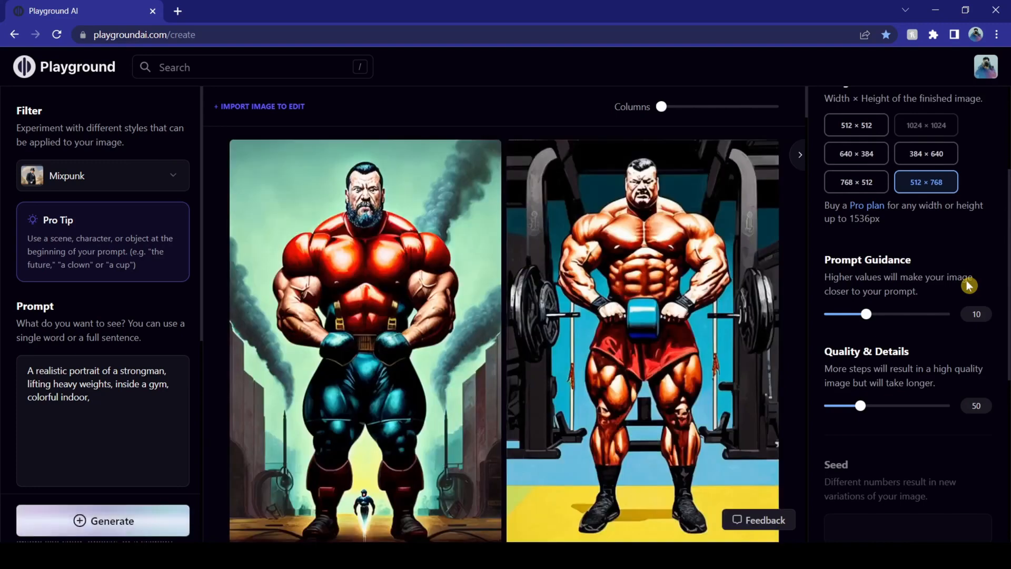
Examine the four generated strongman images, enlarging the one in red holding dumbbells and the one in a black tank top
scroll(796, 211, down, 1)
scroll(795, 211, down, 5)
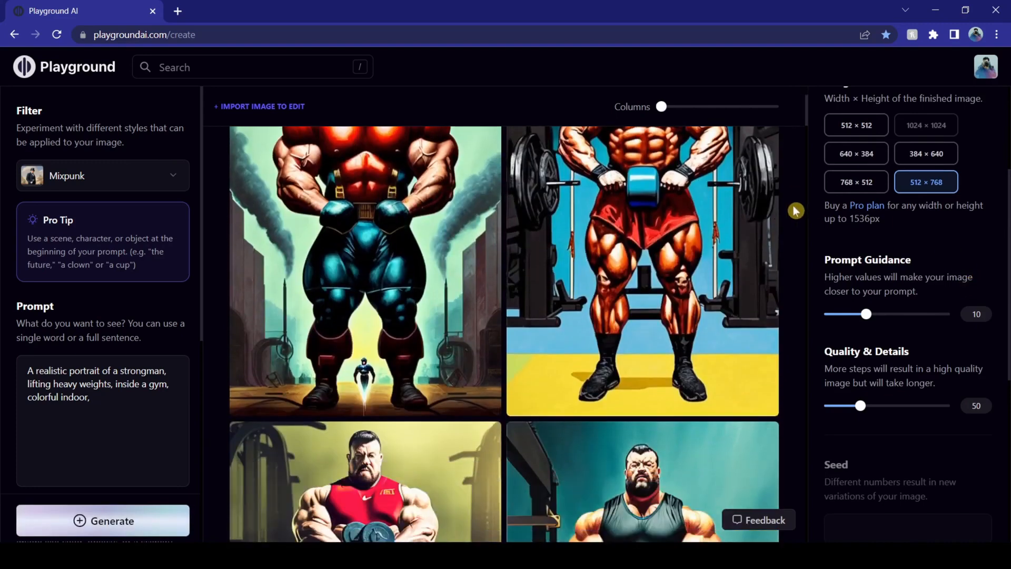
scroll(795, 210, down, 2)
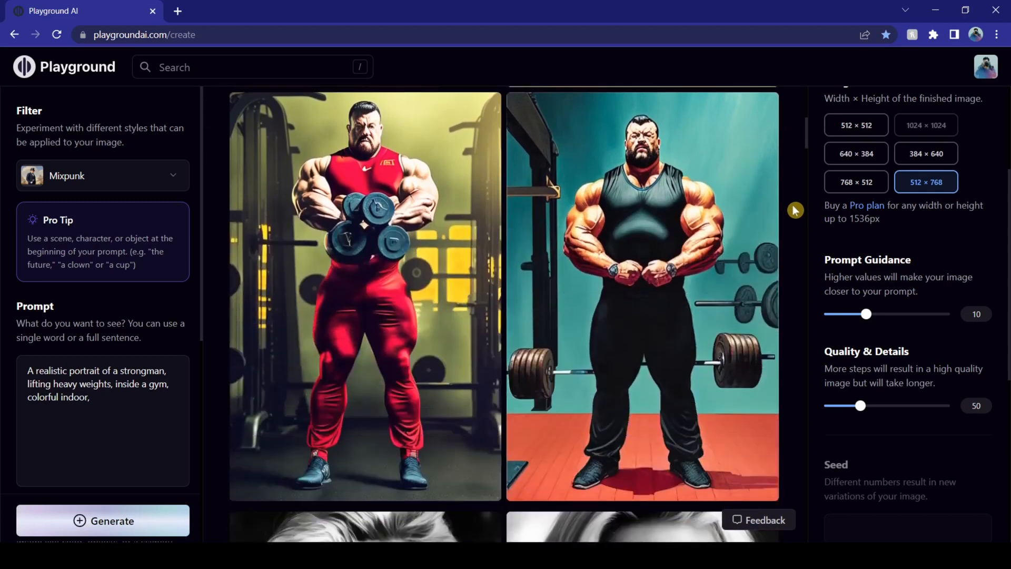
scroll(795, 210, up, 4)
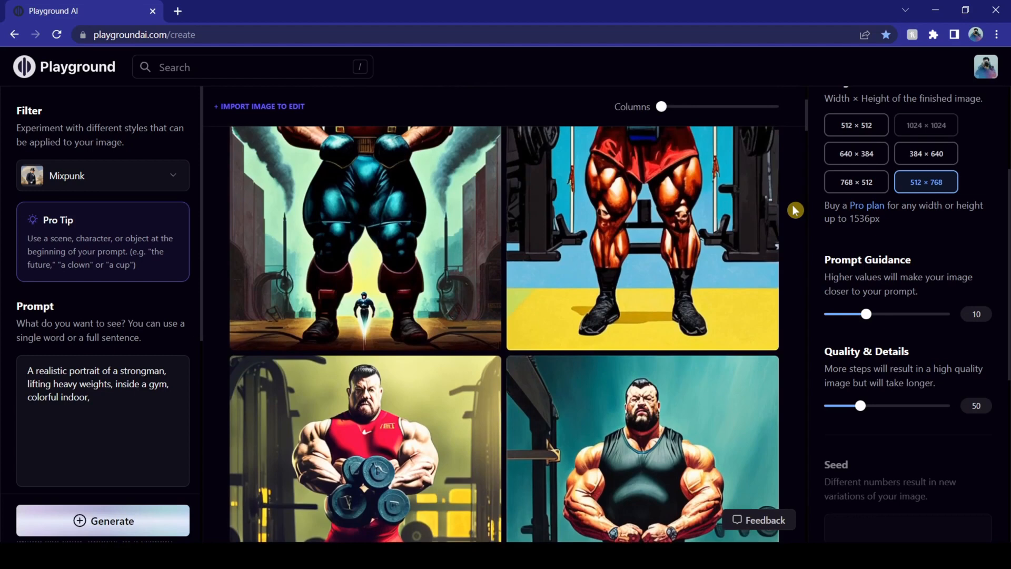
scroll(795, 211, up, 3)
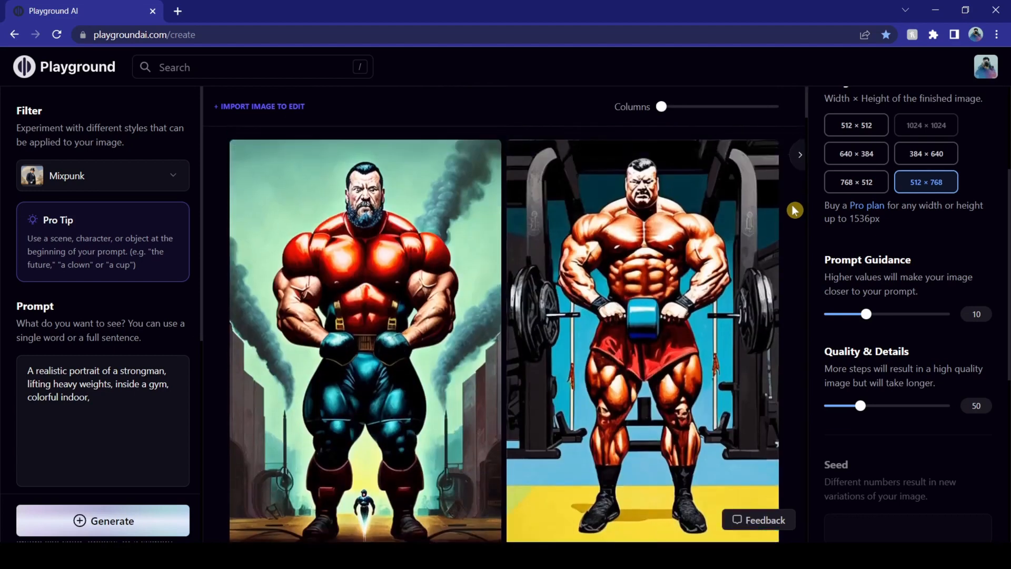
scroll(796, 211, down, 5)
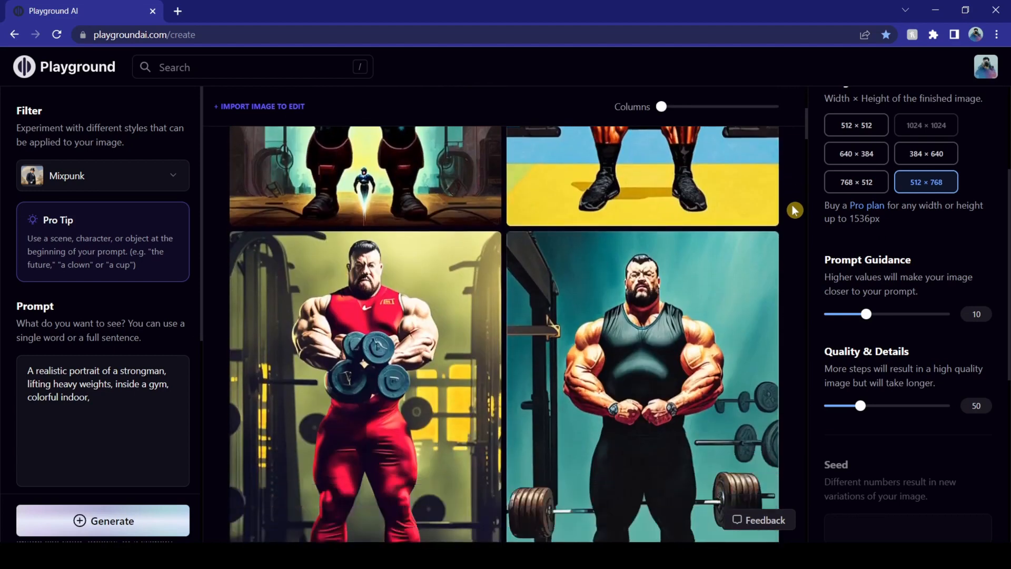
scroll(796, 210, down, 2)
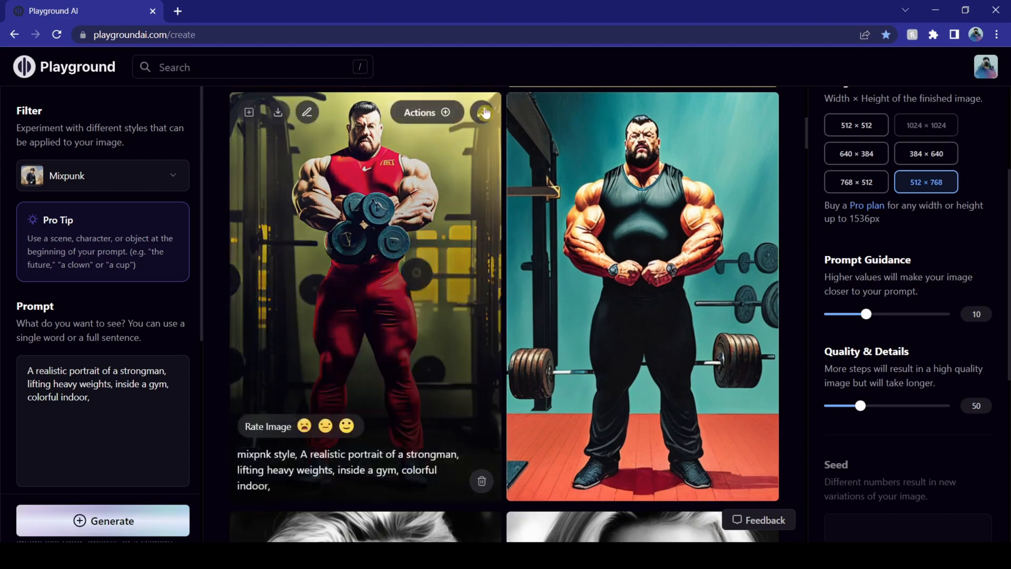
click(481, 111)
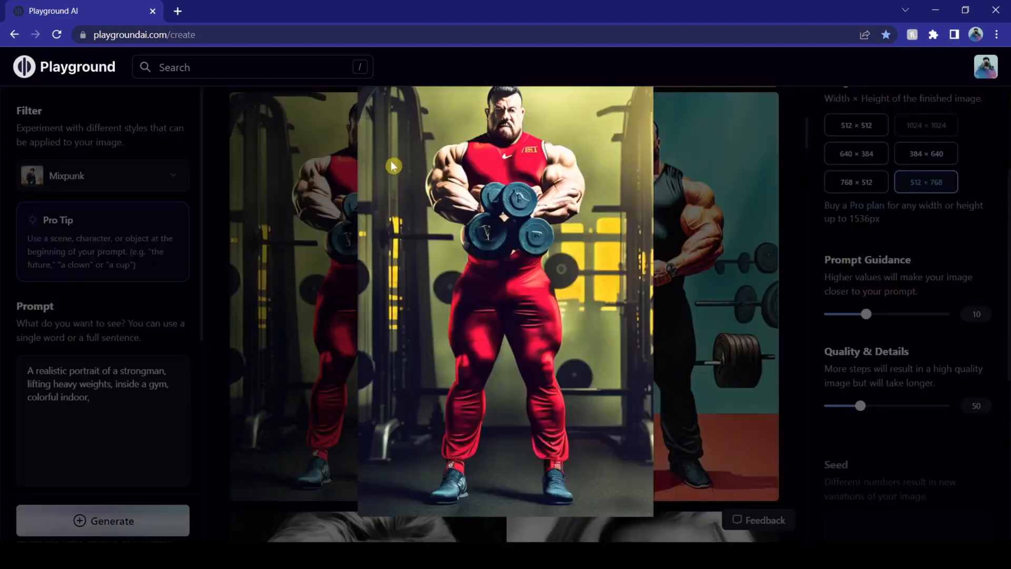
click(729, 185)
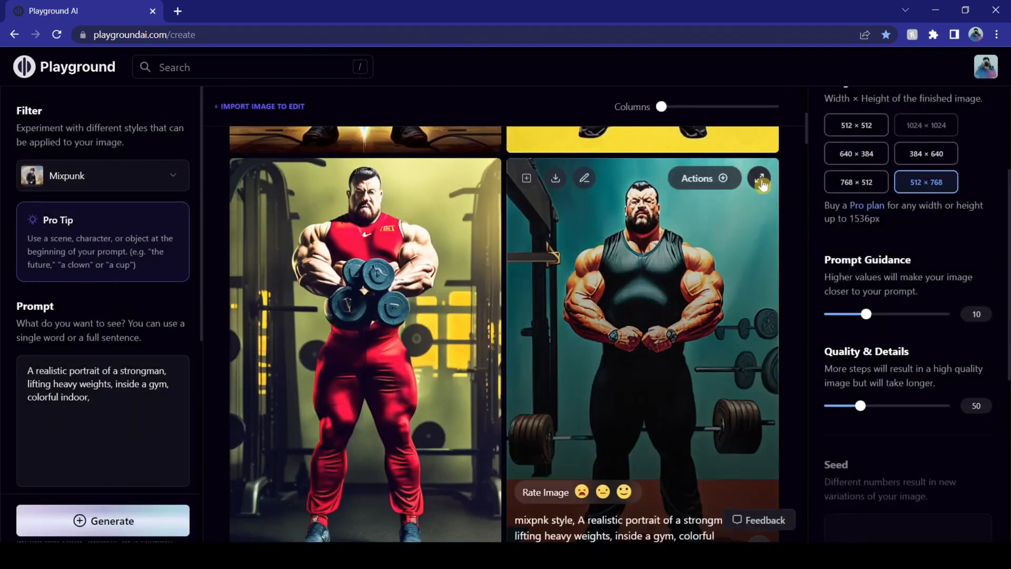
click(763, 185)
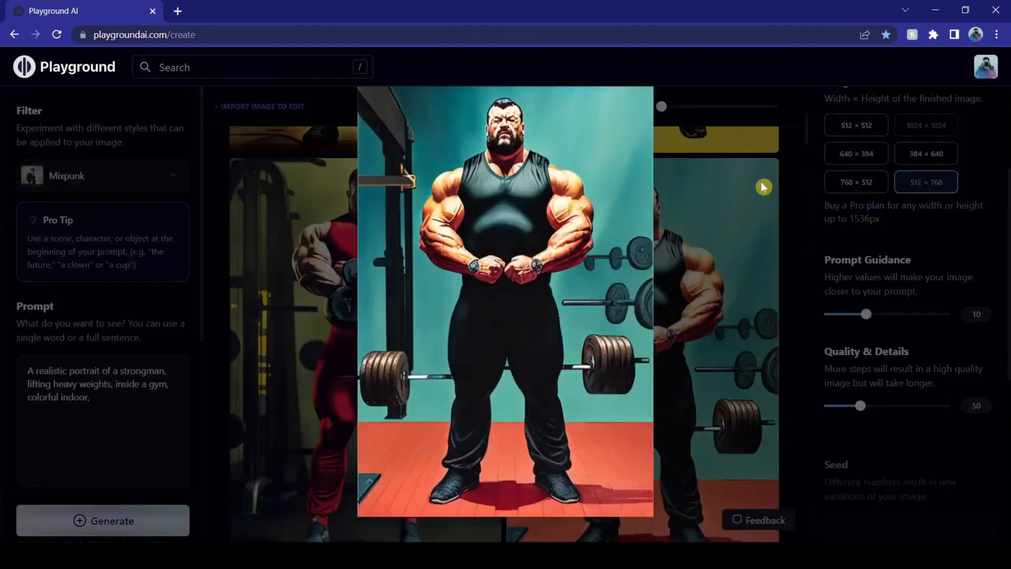
click(729, 289)
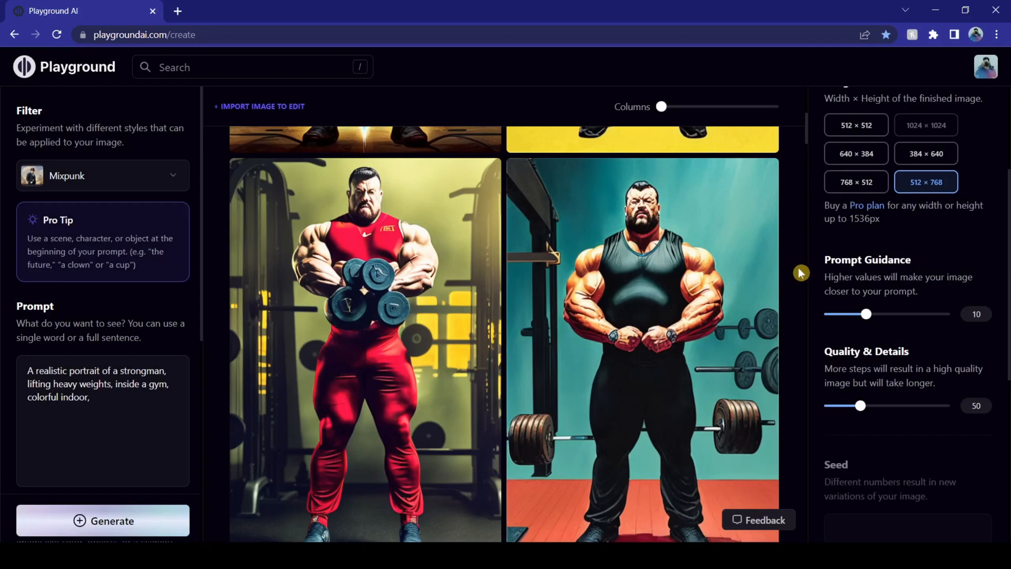
scroll(800, 273, up, 5)
scroll(800, 272, up, 3)
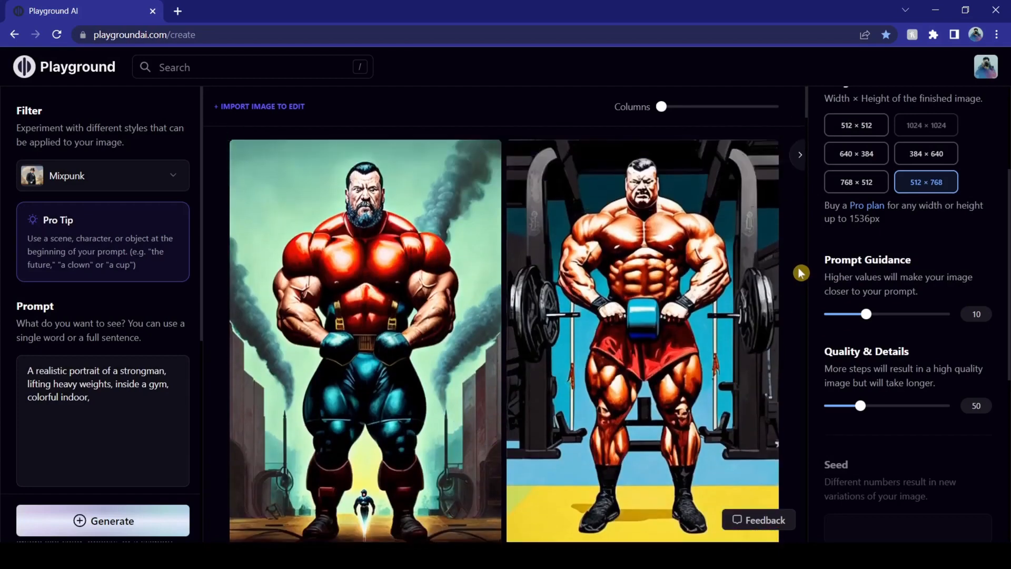